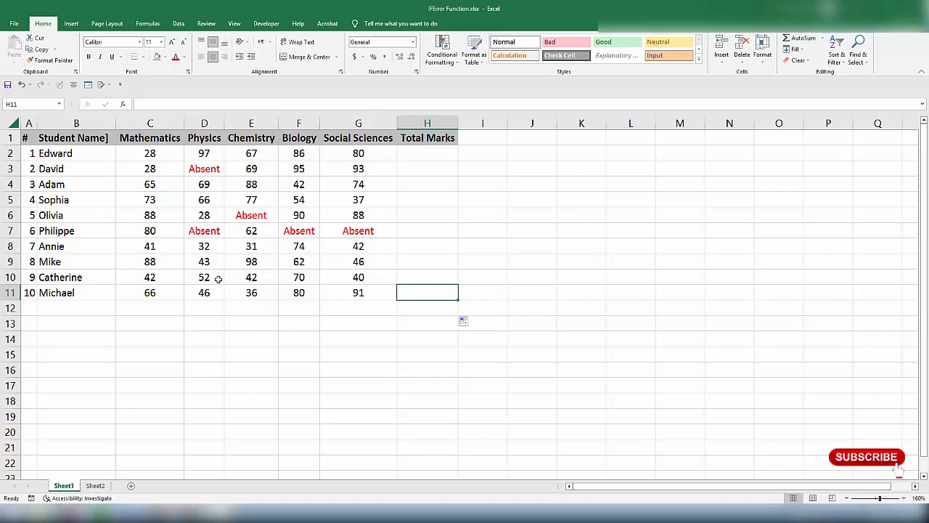
Step: Examine the student names, the marks in the five subjects and the Total Marks column of the table
{"action": "left_click_drag", "start_coordinate": [133, 155], "coordinate": [358, 292]}
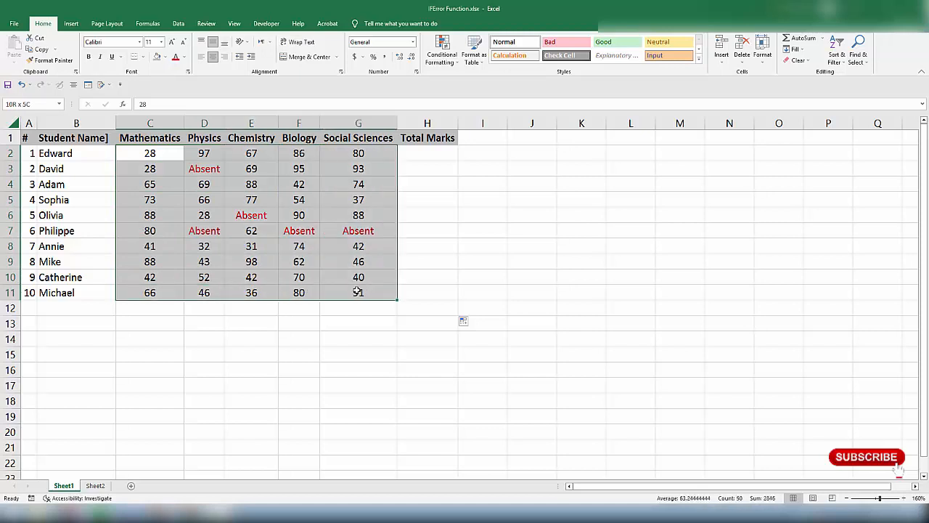
{"action": "left_click_drag", "start_coordinate": [161, 155], "coordinate": [421, 291]}
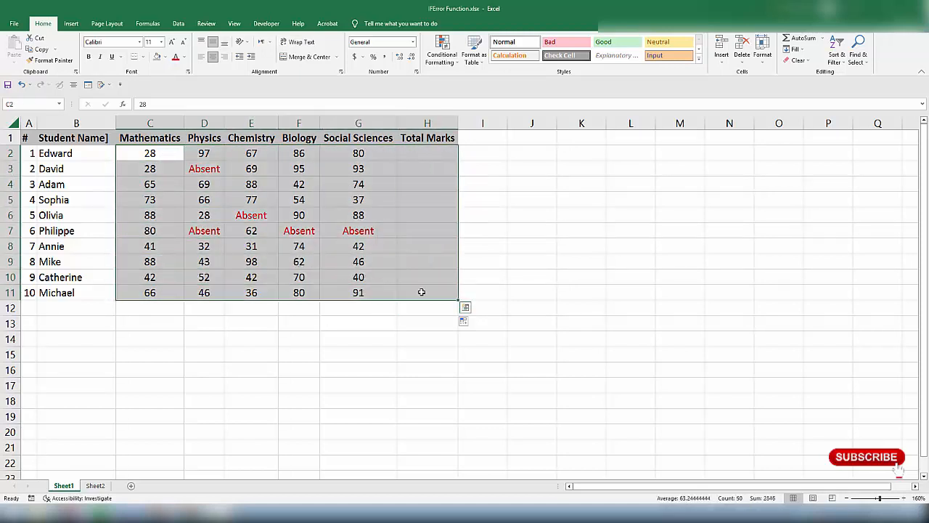
{"action": "left_click", "coordinate": [425, 292]}
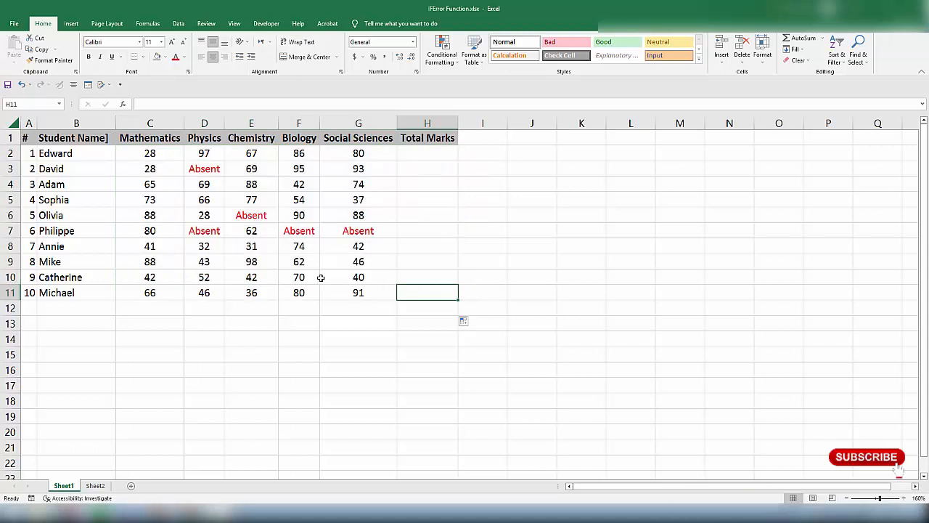
{"action": "left_click_drag", "start_coordinate": [161, 155], "coordinate": [411, 297]}
{"action": "left_click", "coordinate": [411, 296]}
{"action": "left_click", "coordinate": [148, 155]}
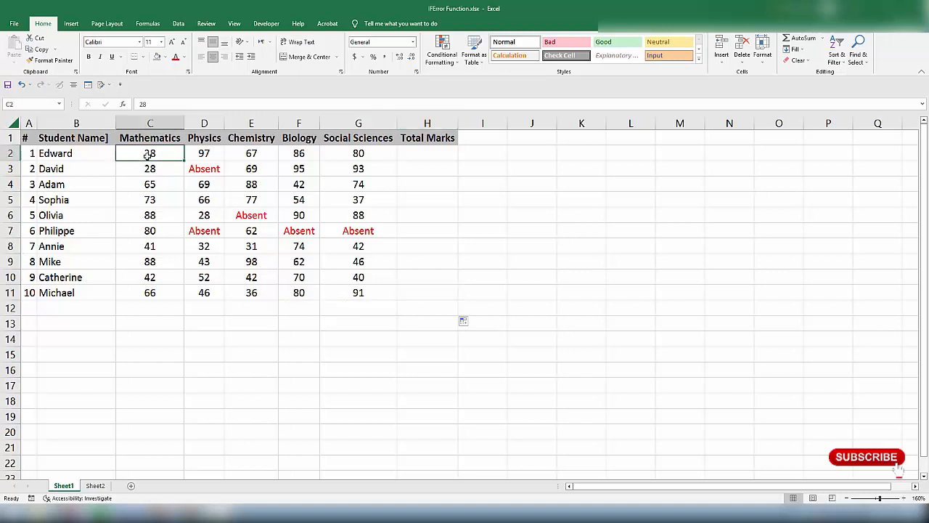
{"action": "left_click_drag", "start_coordinate": [149, 156], "coordinate": [358, 293]}
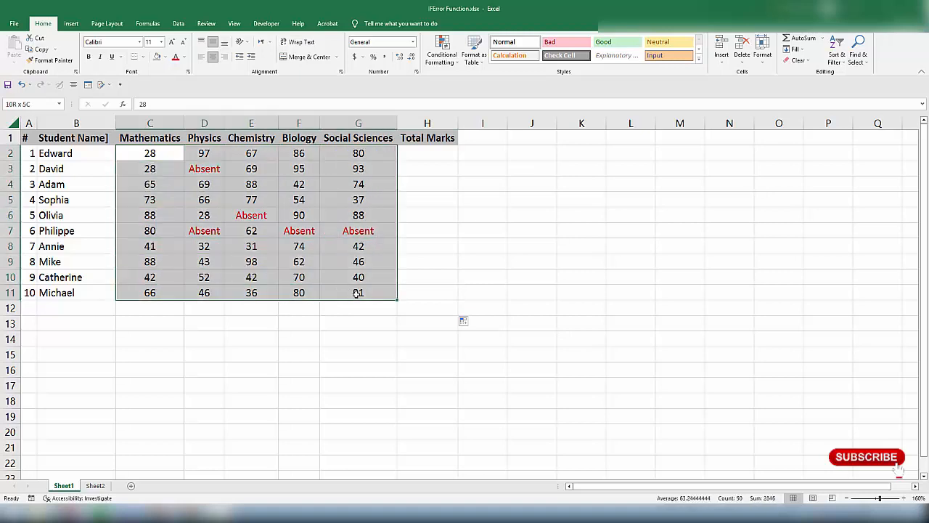
{"action": "left_click", "coordinate": [407, 328]}
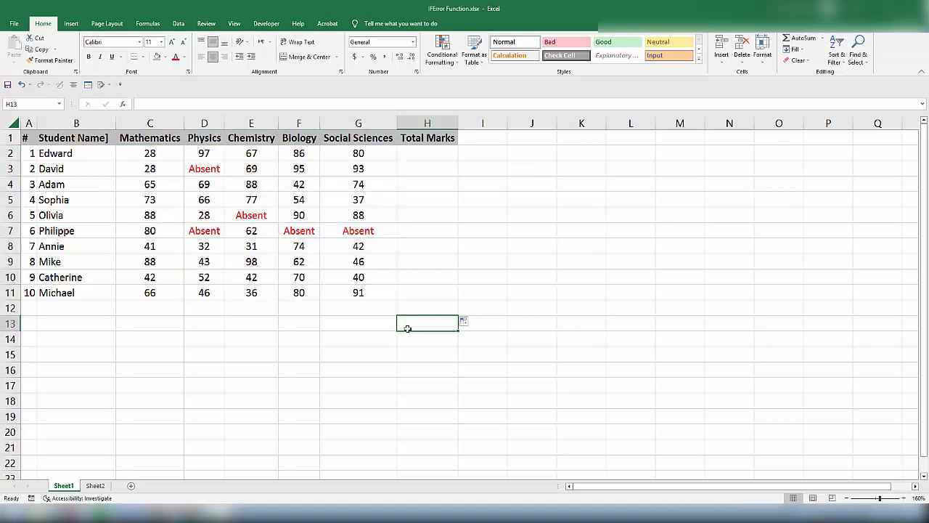
{"action": "left_click_drag", "start_coordinate": [91, 142], "coordinate": [403, 295]}
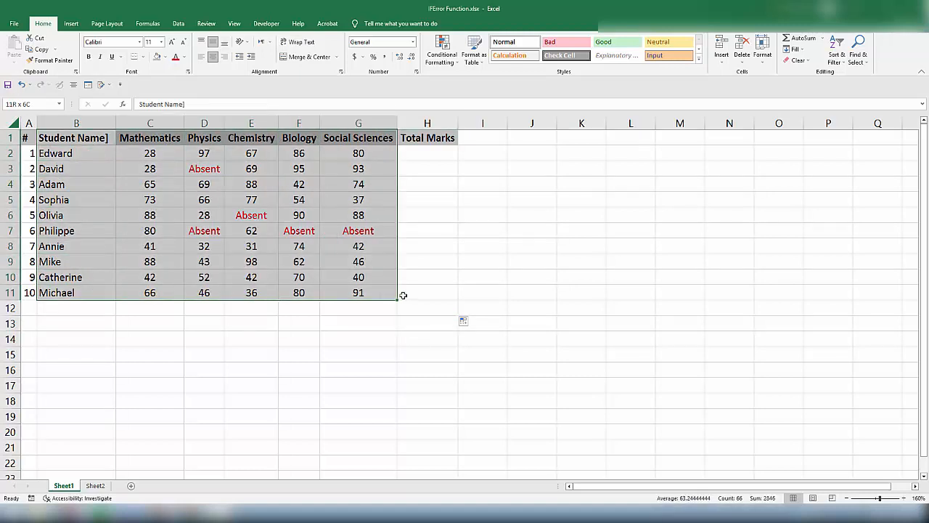
{"action": "left_click_drag", "start_coordinate": [100, 158], "coordinate": [85, 293]}
{"action": "left_click_drag", "start_coordinate": [149, 154], "coordinate": [340, 289]}
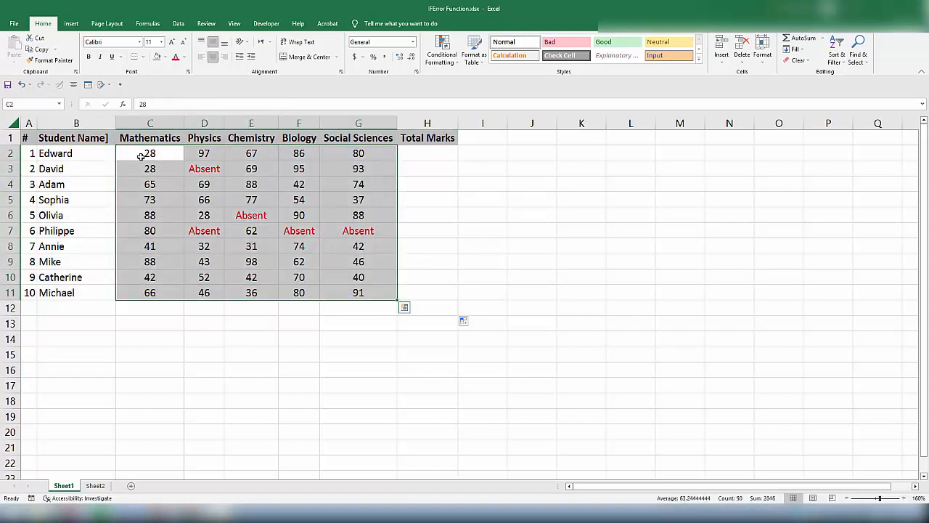
{"action": "left_click_drag", "start_coordinate": [140, 157], "coordinate": [361, 139]}
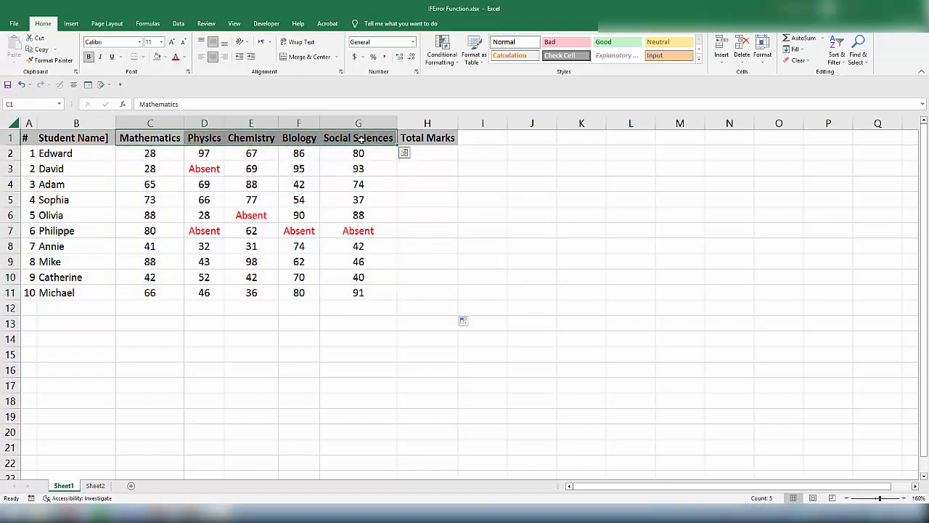
{"action": "left_click", "coordinate": [426, 153]}
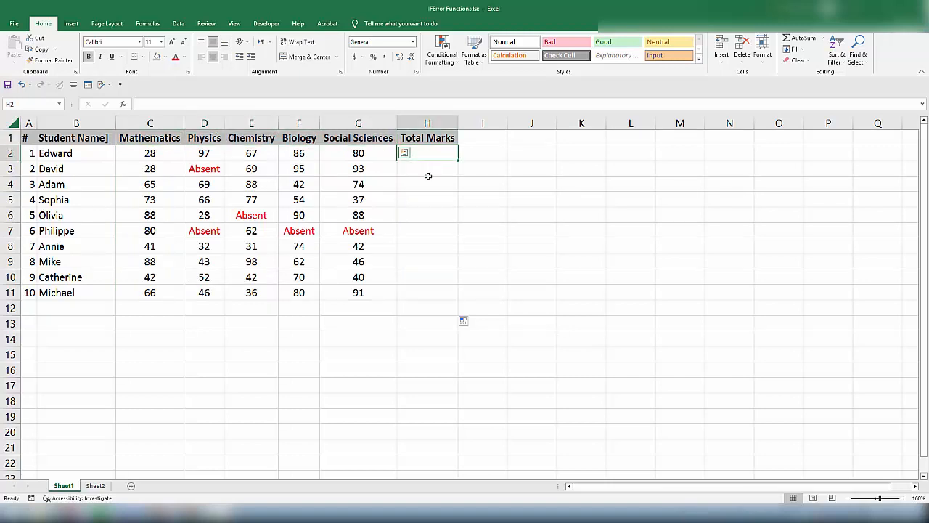
{"action": "left_click_drag", "start_coordinate": [429, 177], "coordinate": [421, 290]}
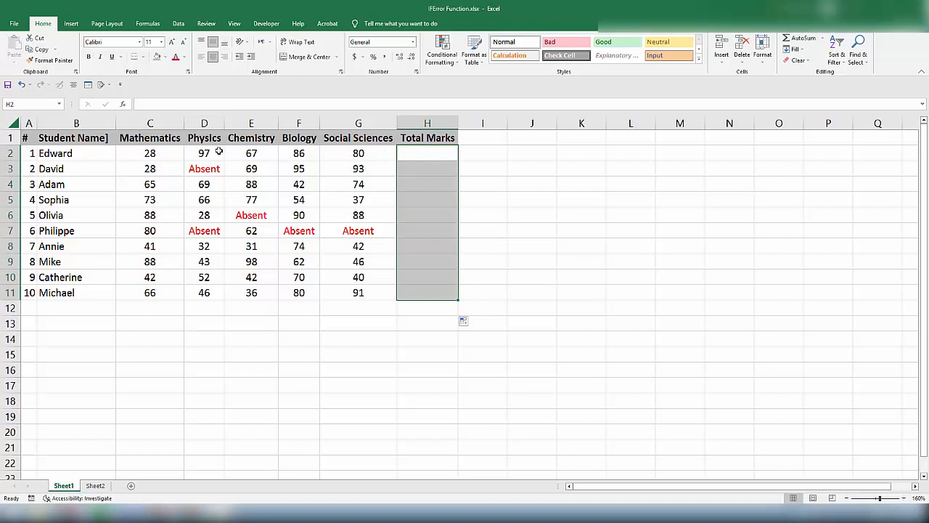
{"action": "left_click_drag", "start_coordinate": [152, 151], "coordinate": [356, 152]}
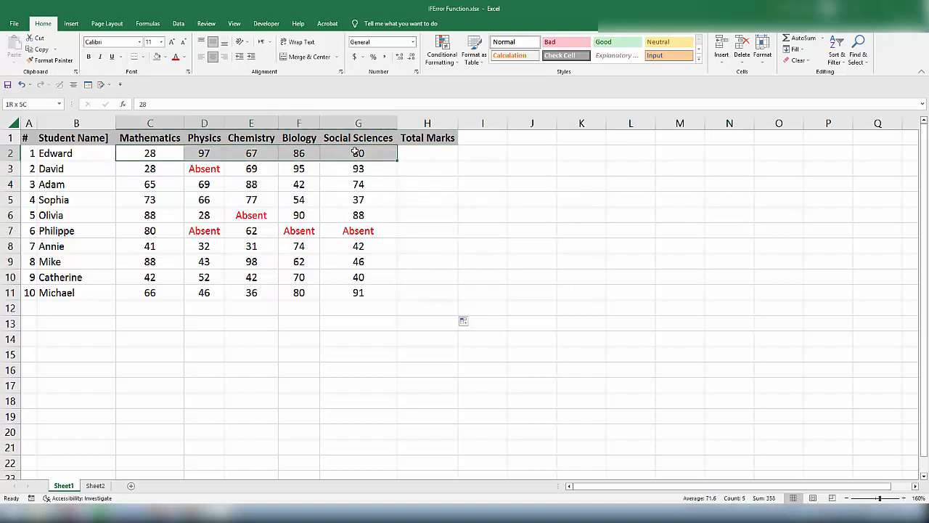
{"action": "left_click", "coordinate": [425, 154]}
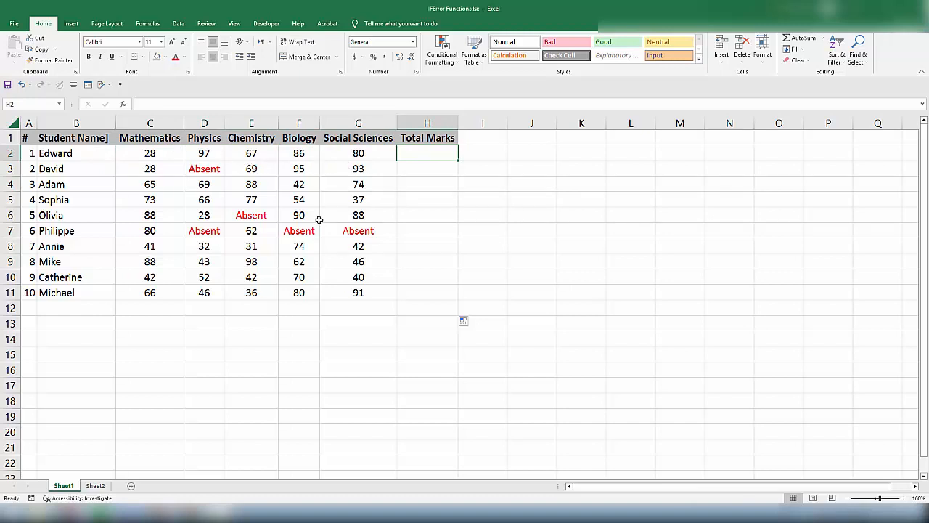
{"action": "left_click", "coordinate": [87, 156]}
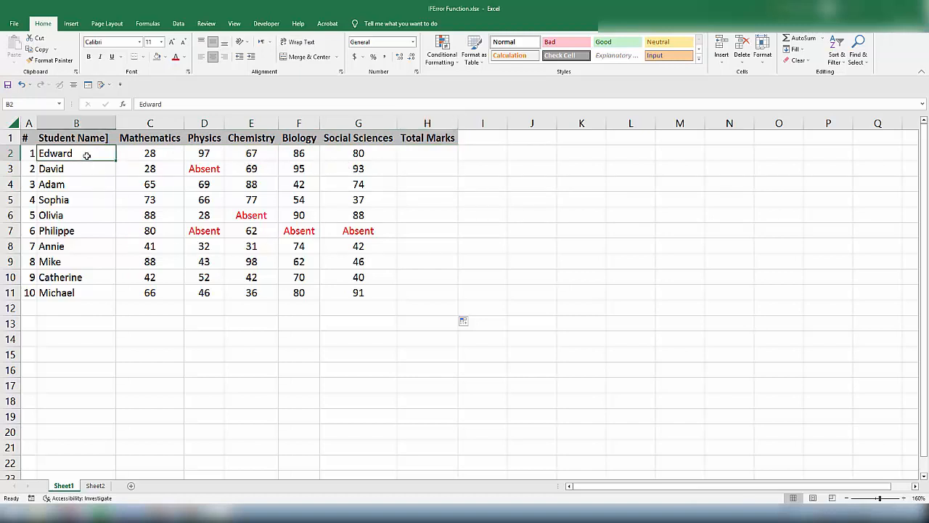
{"action": "left_click_drag", "start_coordinate": [358, 154], "coordinate": [149, 152]}
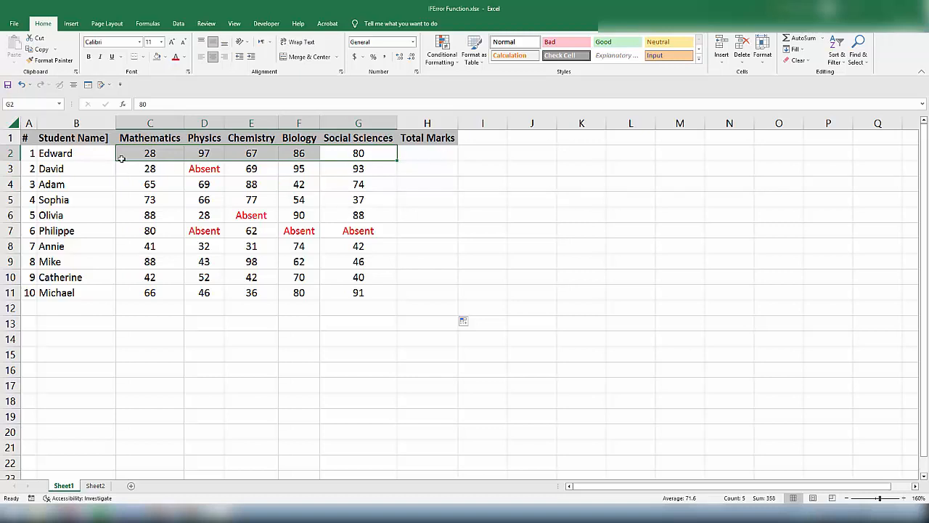
Step: Total the first student's five subject marks in H2 with =C2+D2+E2+F2+G2 and fill the formula down to H11
{"action": "left_click", "coordinate": [440, 150]}
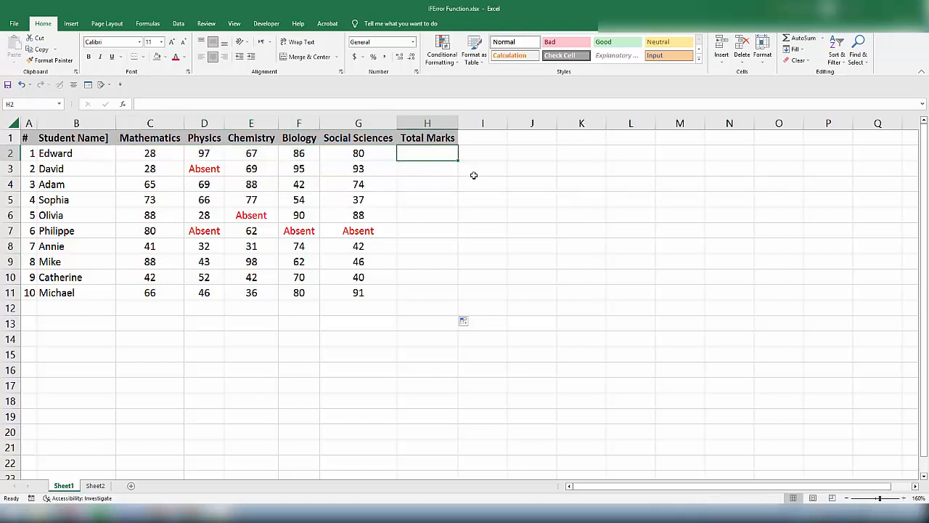
{"action": "type", "text": "="}
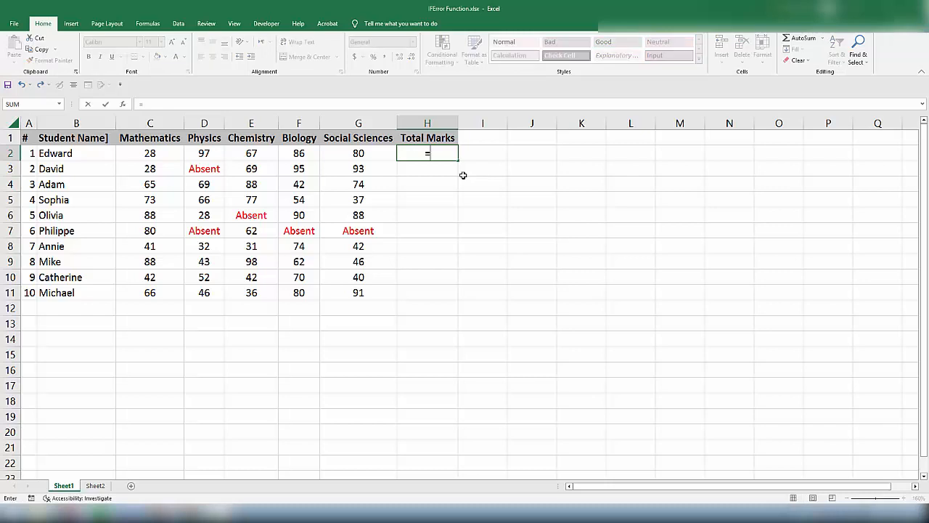
{"action": "left_click", "coordinate": [160, 155]}
{"action": "type", "text": "+"}
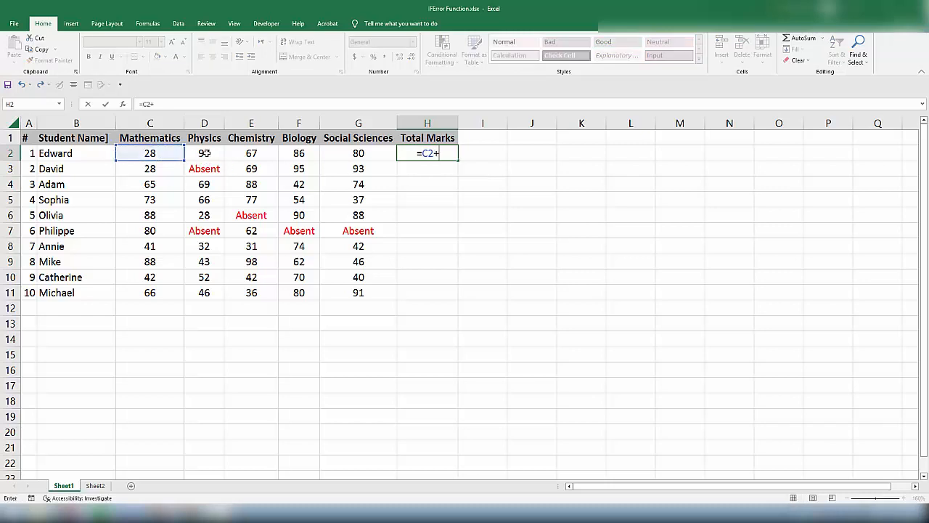
{"action": "left_click", "coordinate": [205, 153]}
{"action": "type", "text": "+"}
{"action": "left_click", "coordinate": [242, 153]}
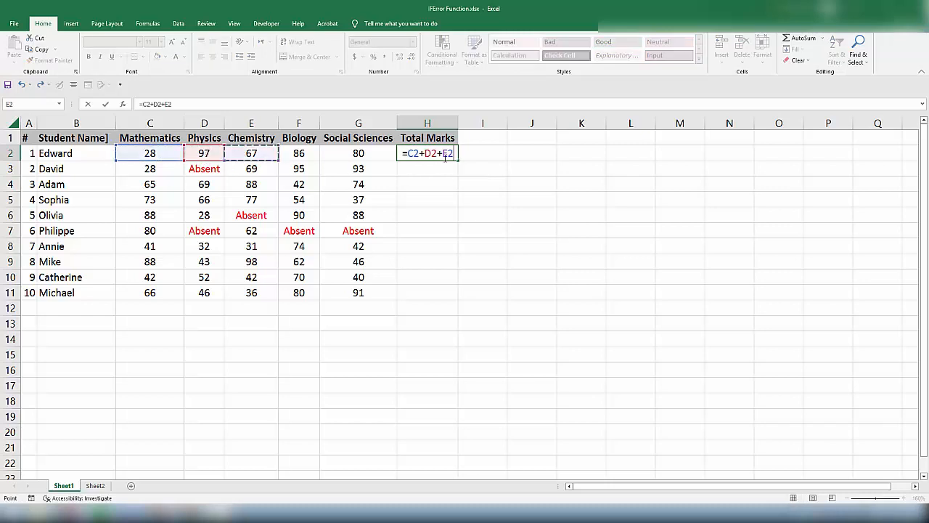
{"action": "type", "text": "+"}
{"action": "left_click", "coordinate": [313, 158]}
{"action": "type", "text": "+"}
{"action": "left_click", "coordinate": [343, 167]}
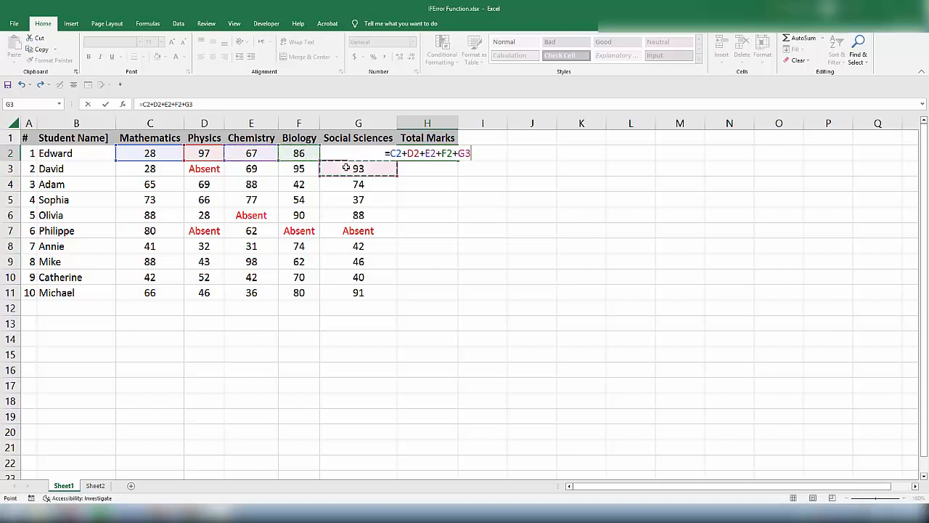
{"action": "left_click", "coordinate": [329, 153]}
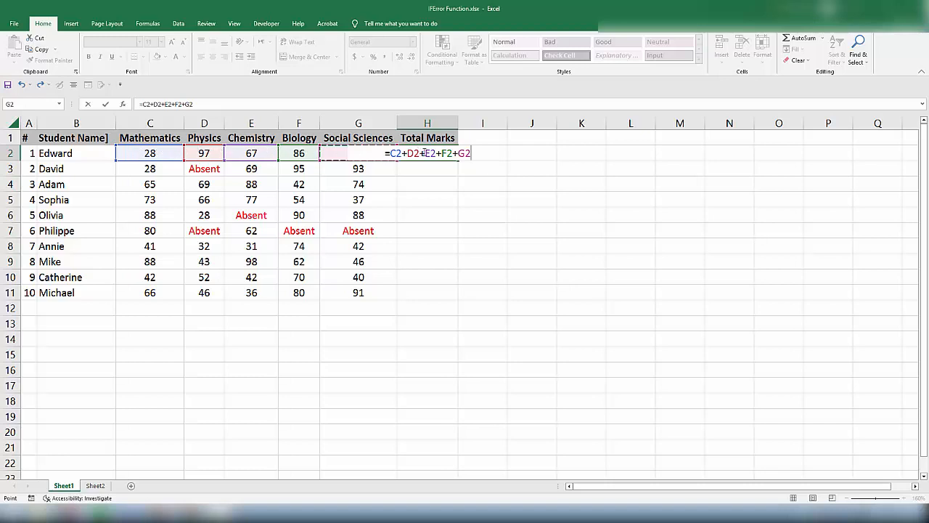
{"action": "key", "text": "Return"}
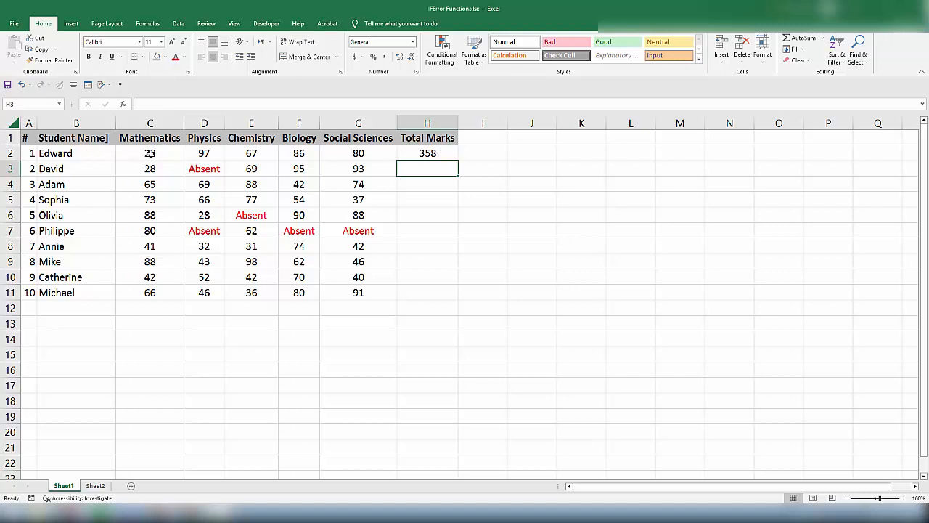
{"action": "left_click", "coordinate": [450, 152]}
{"action": "left_click_drag", "start_coordinate": [458, 161], "coordinate": [435, 296]}
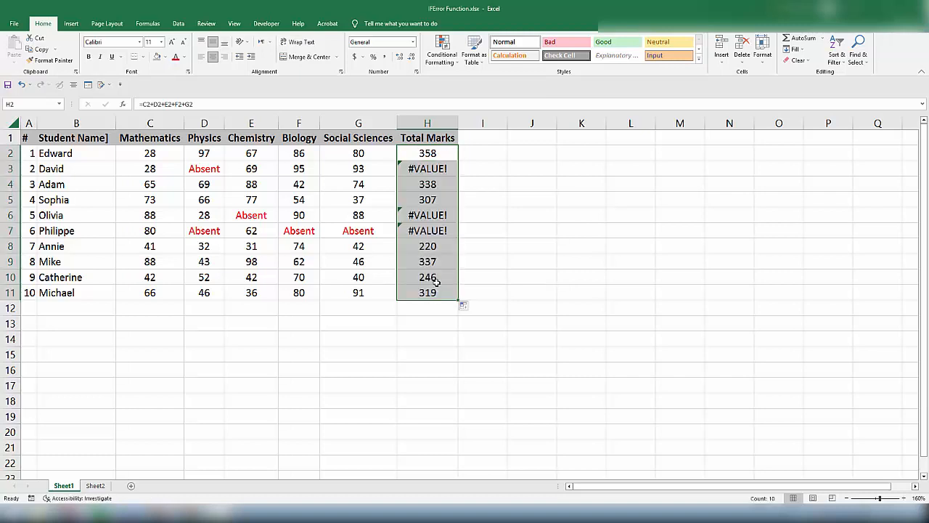
Step: Wrap the sum in H3 in IFERROR with an empty text as the error value: =IFERROR(C3+D3+E3+F3+G3,"")
{"action": "left_click", "coordinate": [441, 169]}
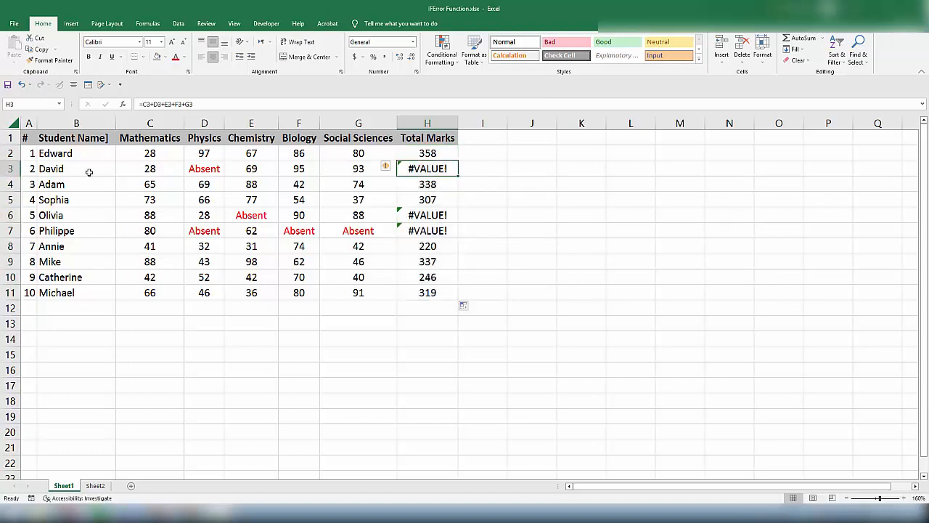
{"action": "left_click_drag", "start_coordinate": [76, 172], "coordinate": [363, 170]}
{"action": "left_click", "coordinate": [441, 168]}
{"action": "double_click", "coordinate": [448, 169]}
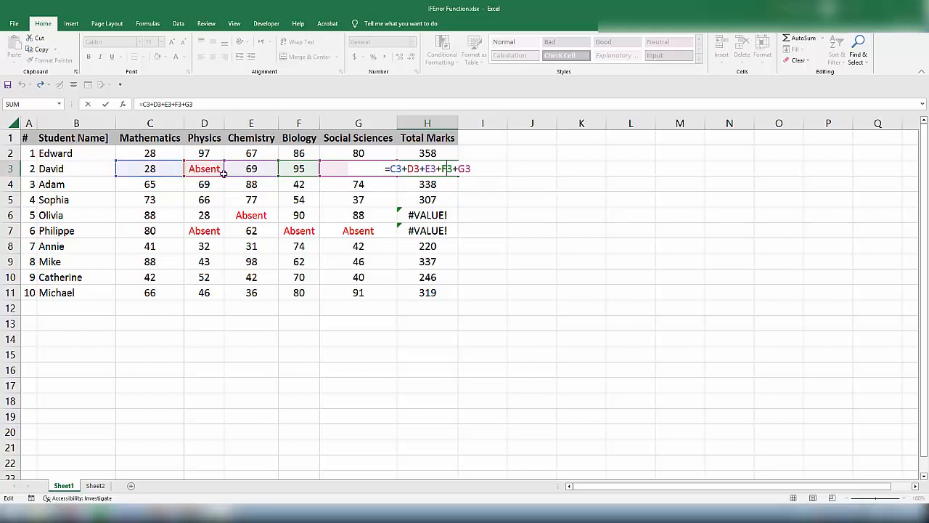
{"action": "key", "text": "Escape"}
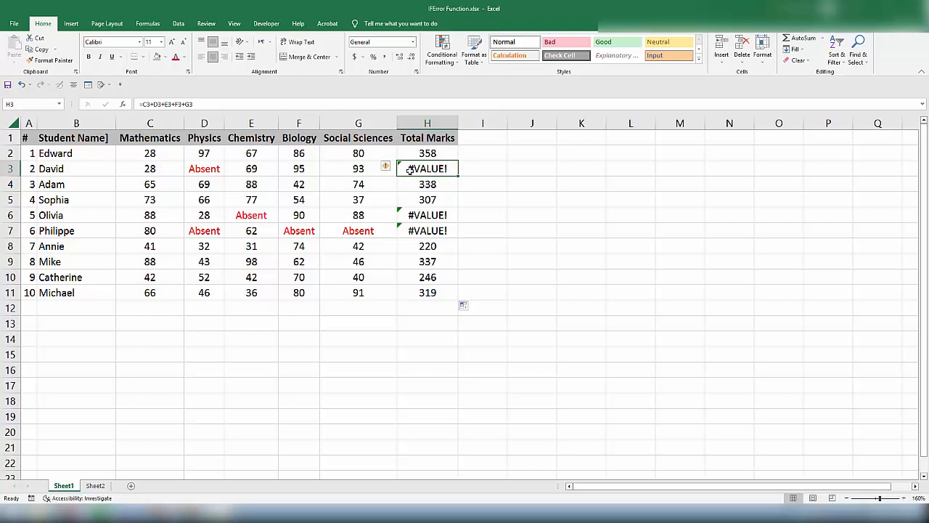
{"action": "double_click", "coordinate": [408, 169]}
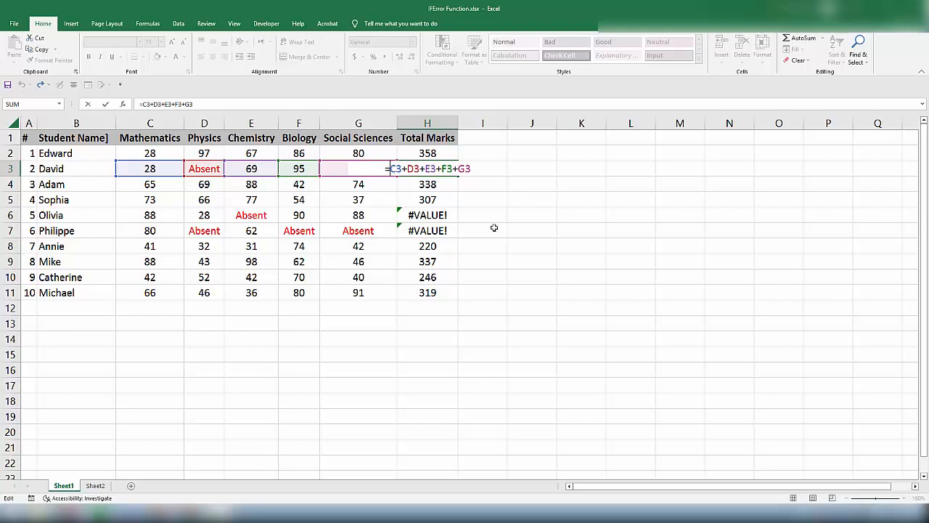
{"action": "type", "text": "iferr"}
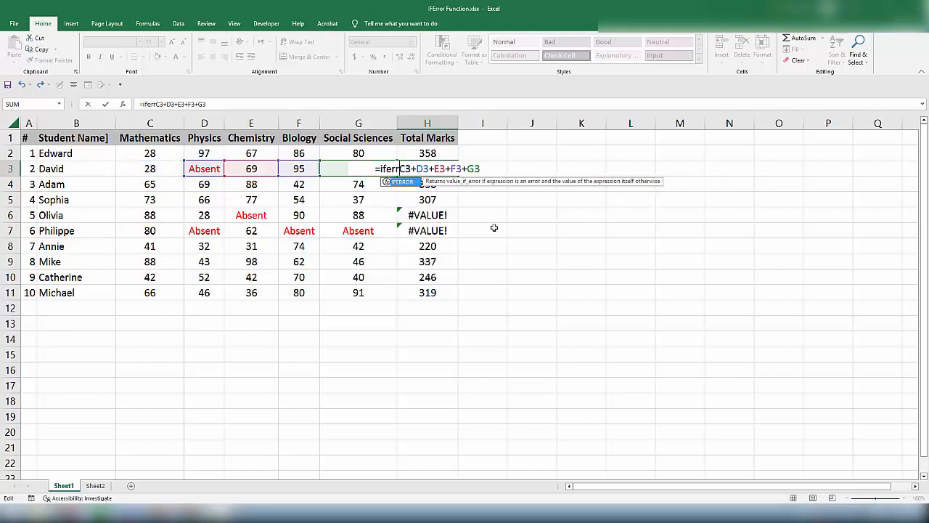
{"action": "key", "text": "Tab"}
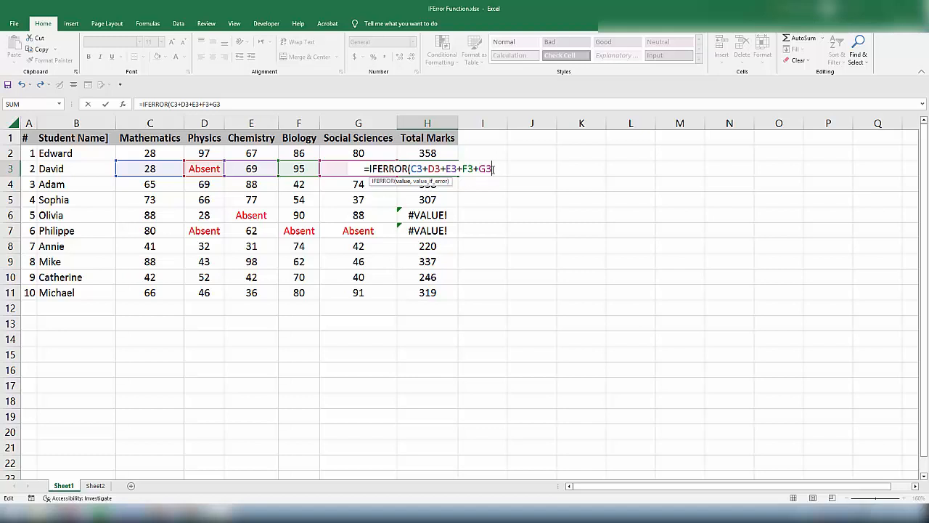
{"action": "type", "text": ","}
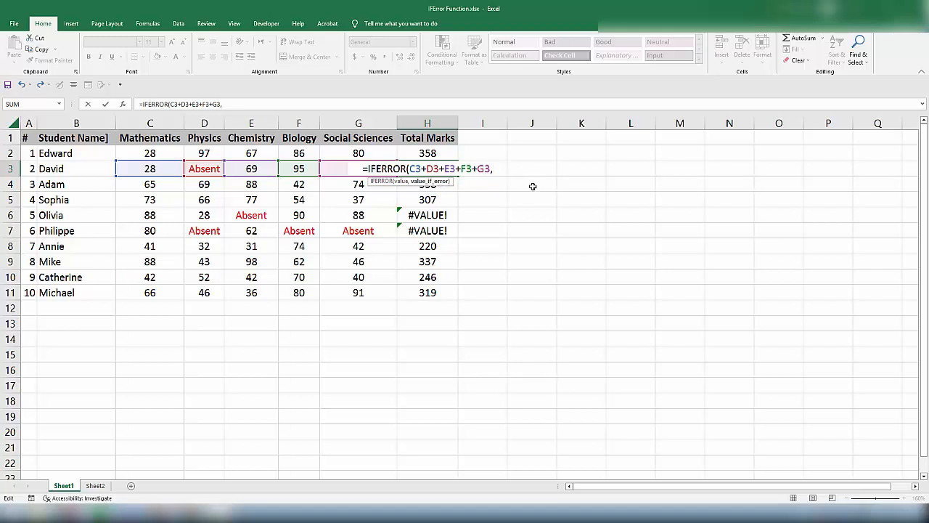
{"action": "type", "text": "\"\""}
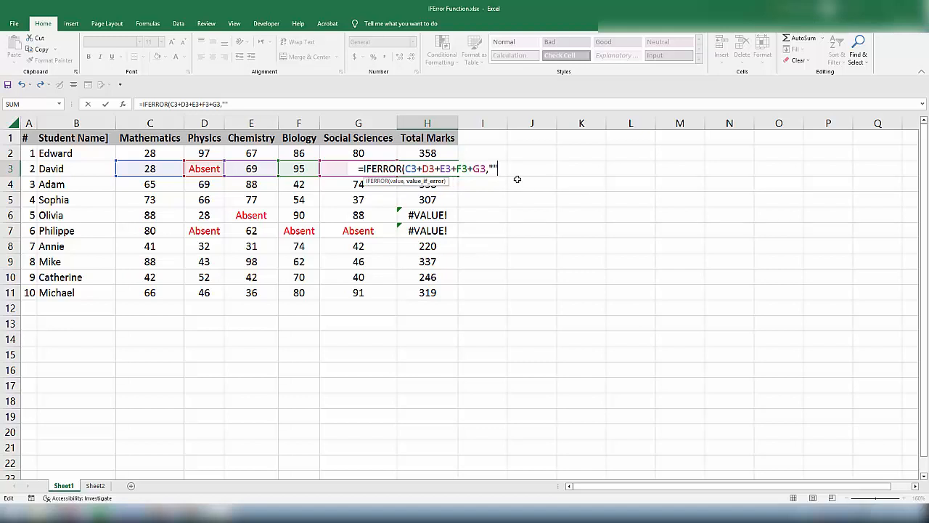
{"action": "type", "text": ")"}
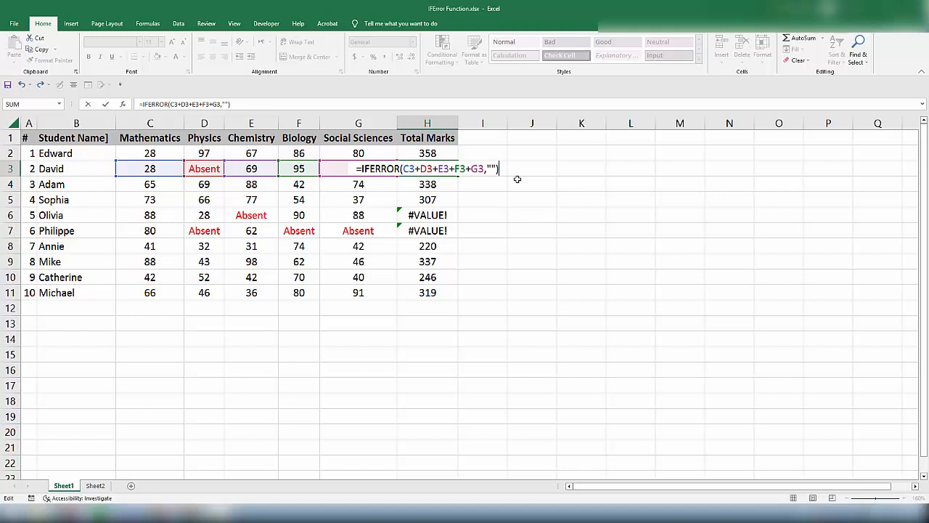
{"action": "key", "text": "Return"}
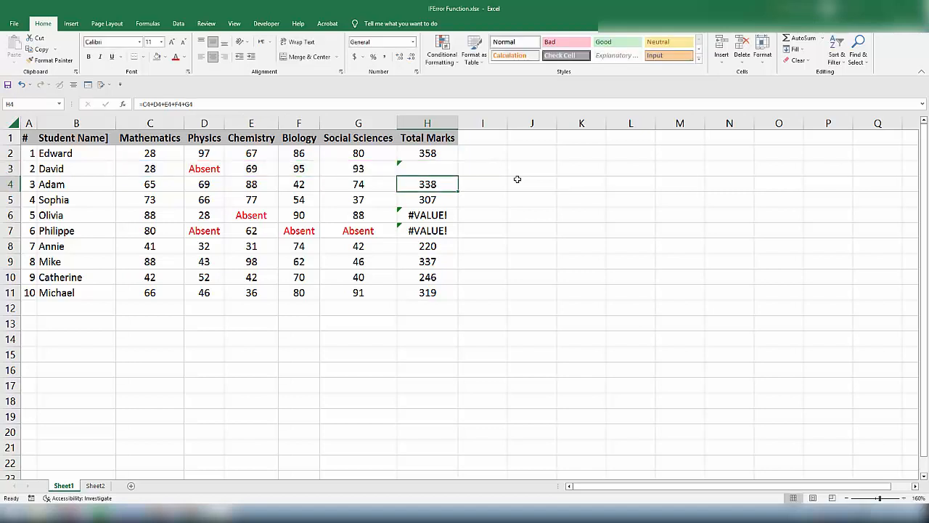
Step: Fill the IFERROR formula from H3 down to H11 and check the copied formula in H6
{"action": "left_click", "coordinate": [451, 169]}
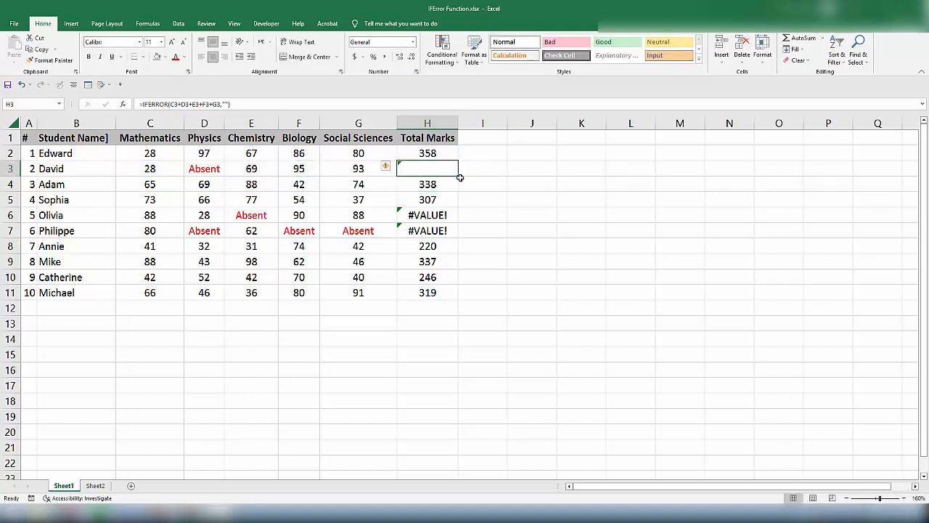
{"action": "left_click_drag", "start_coordinate": [459, 177], "coordinate": [445, 289]}
{"action": "left_click", "coordinate": [429, 213]}
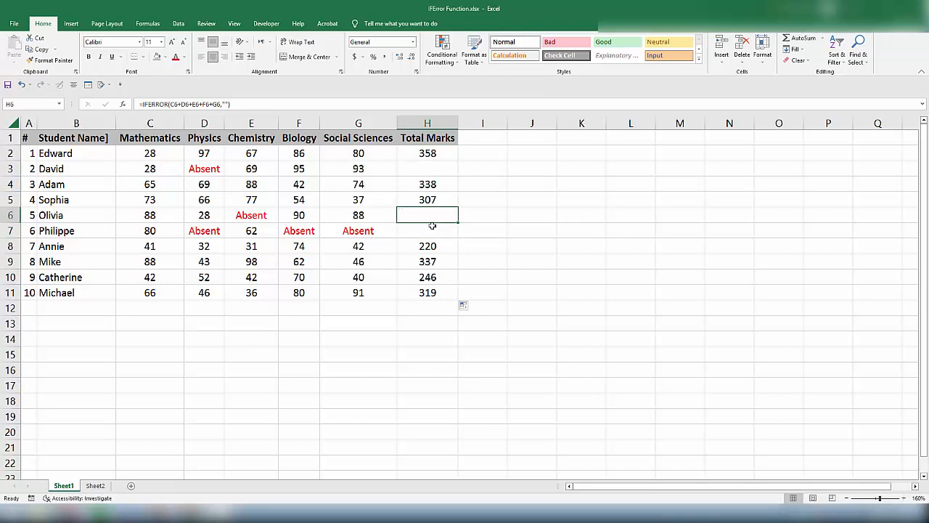
Step: Check the IFERROR formula and its empty-text argument in H3 without changing it
{"action": "left_click", "coordinate": [439, 170]}
{"action": "double_click", "coordinate": [440, 170]}
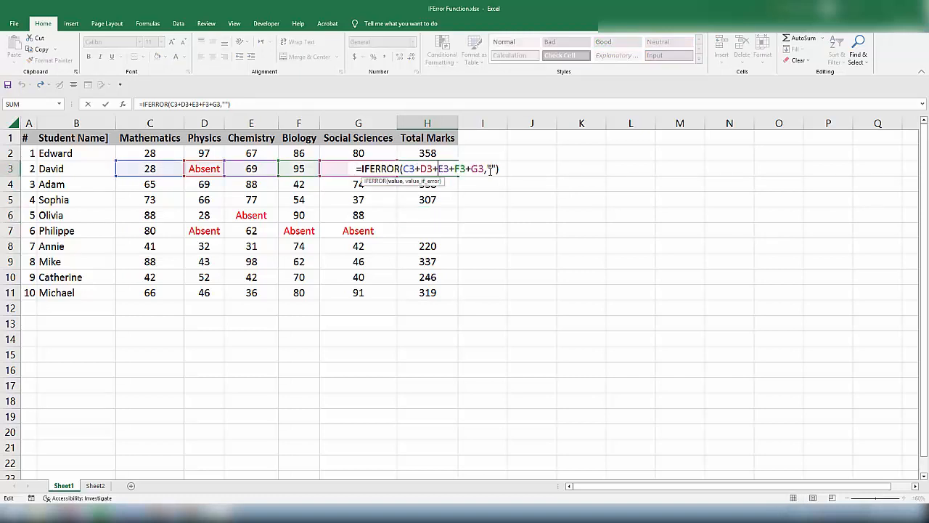
{"action": "key", "text": "Escape"}
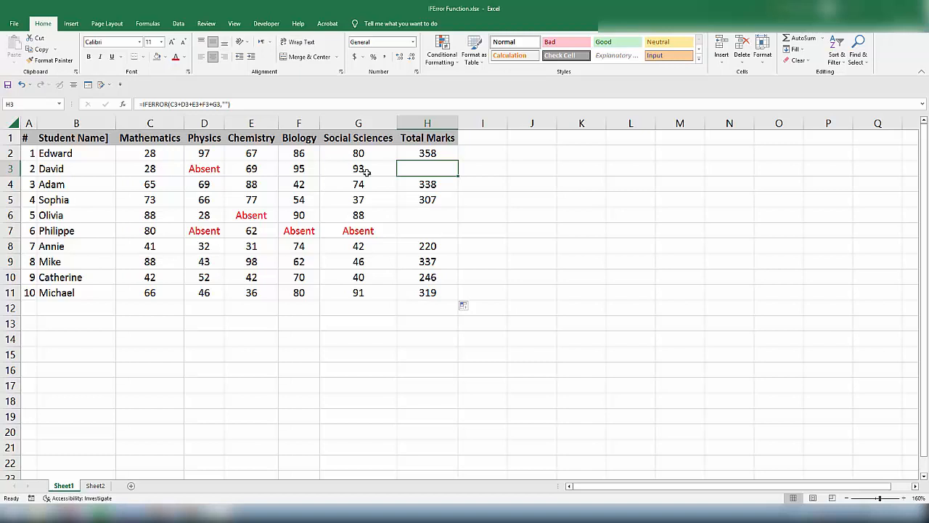
Step: Change the error value in H2 to the text Absent: =IFERROR(C2+D2+E2+F2+G2,"Absent")
{"action": "double_click", "coordinate": [445, 154]}
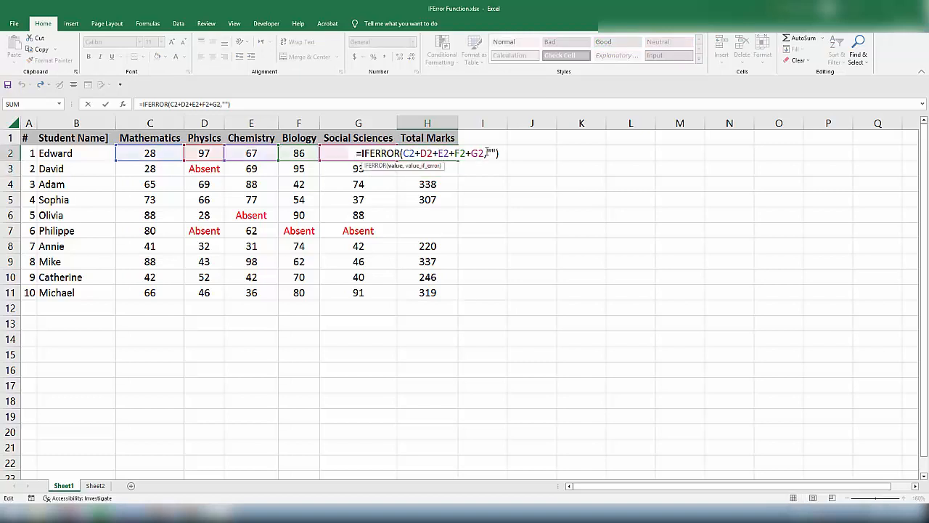
{"action": "left_click_drag", "start_coordinate": [490, 152], "coordinate": [498, 153]}
{"action": "type", "text": "\""}
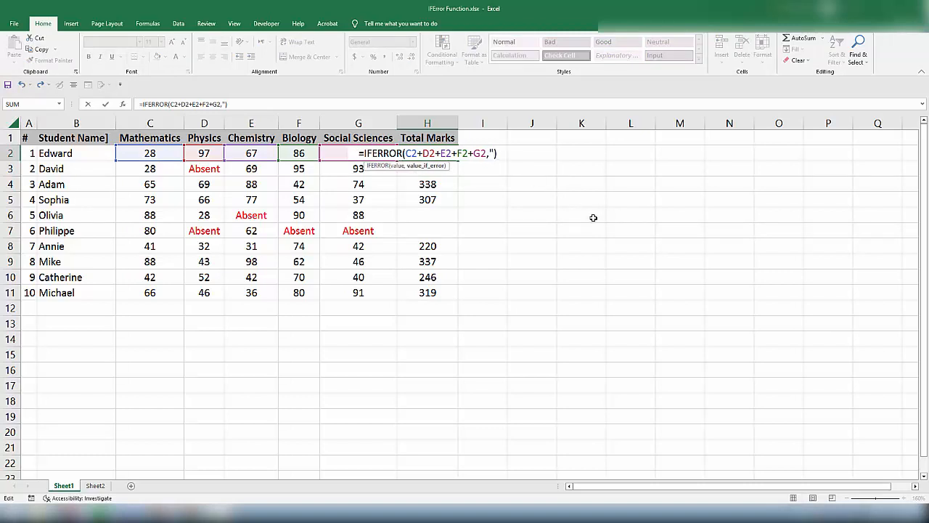
{"action": "type", "text": "Absent"}
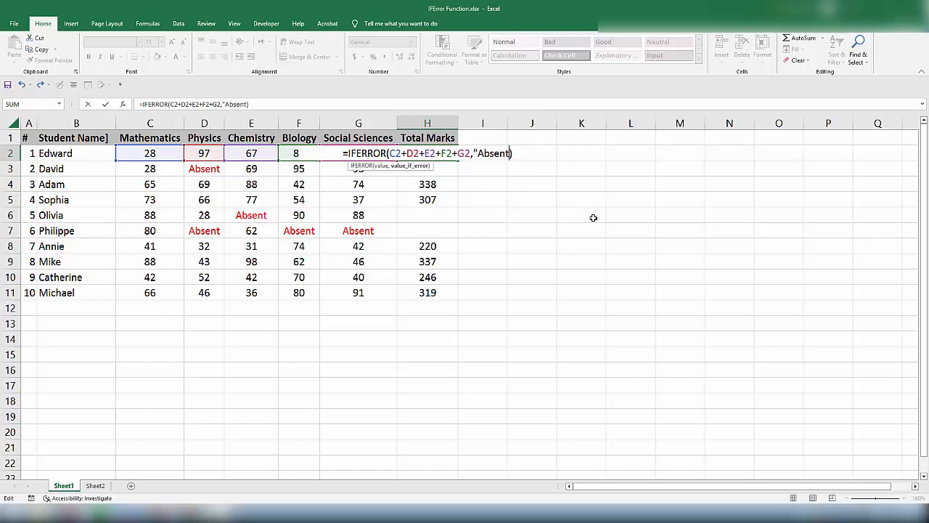
{"action": "type", "text": "\""}
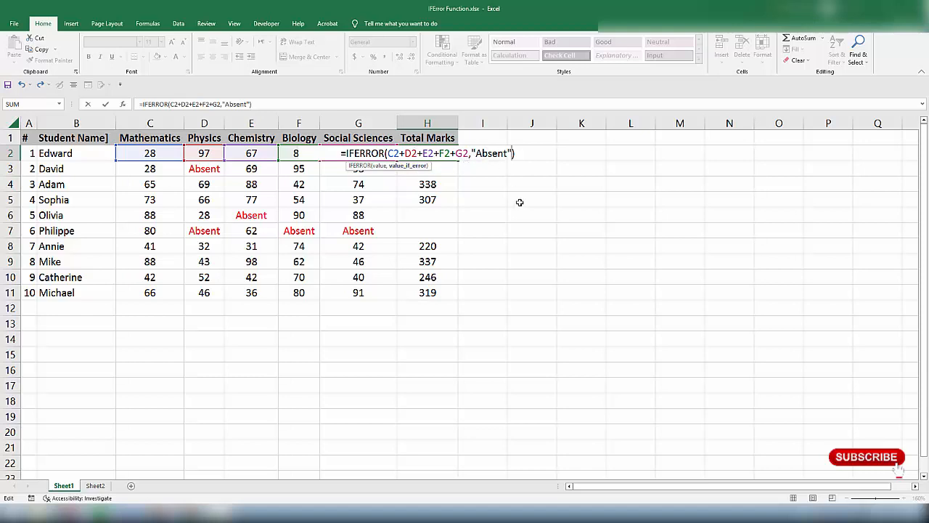
{"action": "key", "text": "Return"}
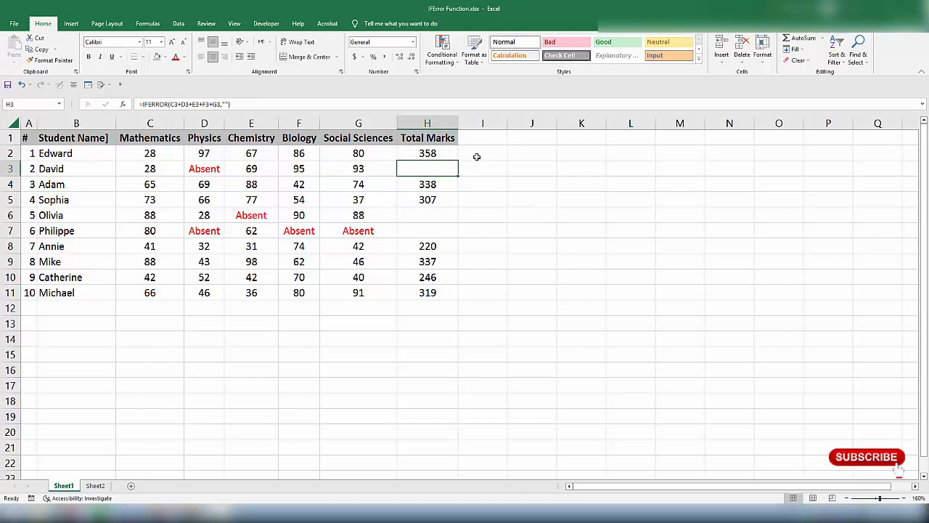
Step: Fill the revised Total Marks formula from H2 down to H11 and check the copy in H3
{"action": "left_click", "coordinate": [444, 151]}
{"action": "left_click_drag", "start_coordinate": [459, 166], "coordinate": [453, 297]}
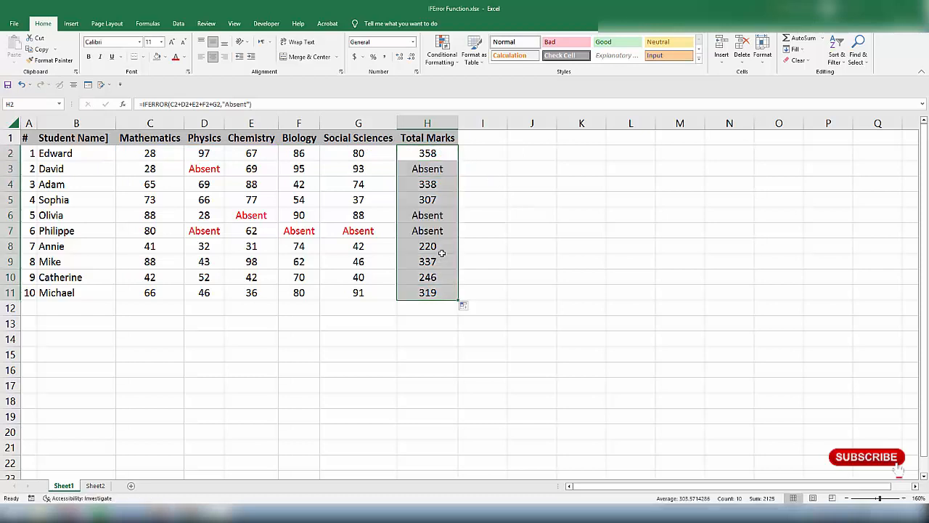
{"action": "left_click", "coordinate": [438, 169]}
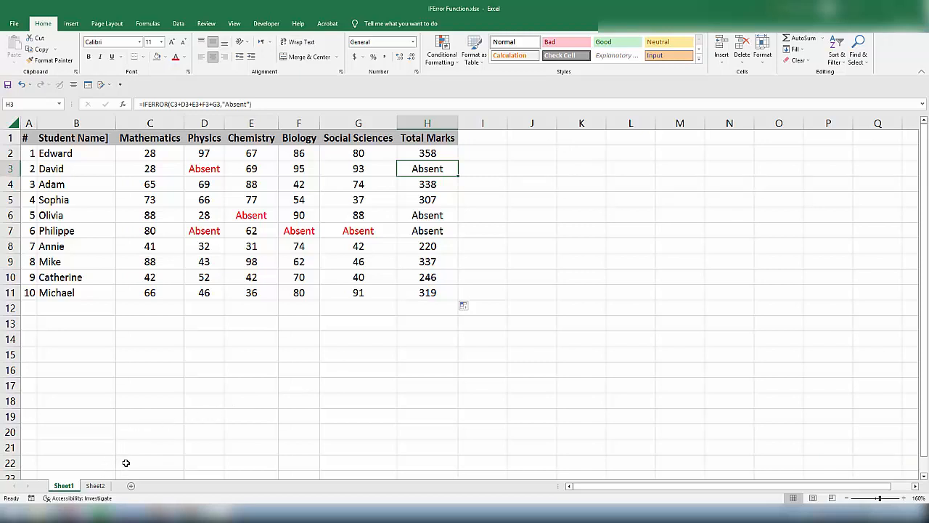
Step: Open Sheet2 and examine the stock item names, the amounts paid and the units received
{"action": "key", "text": "ctrl+Page_Down"}
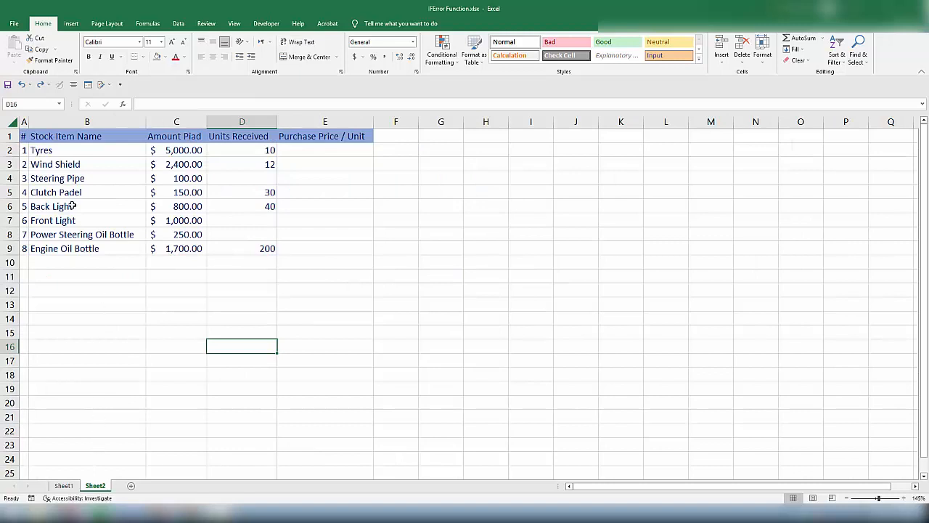
{"action": "left_click_drag", "start_coordinate": [63, 138], "coordinate": [372, 250]}
{"action": "left_click", "coordinate": [369, 250]}
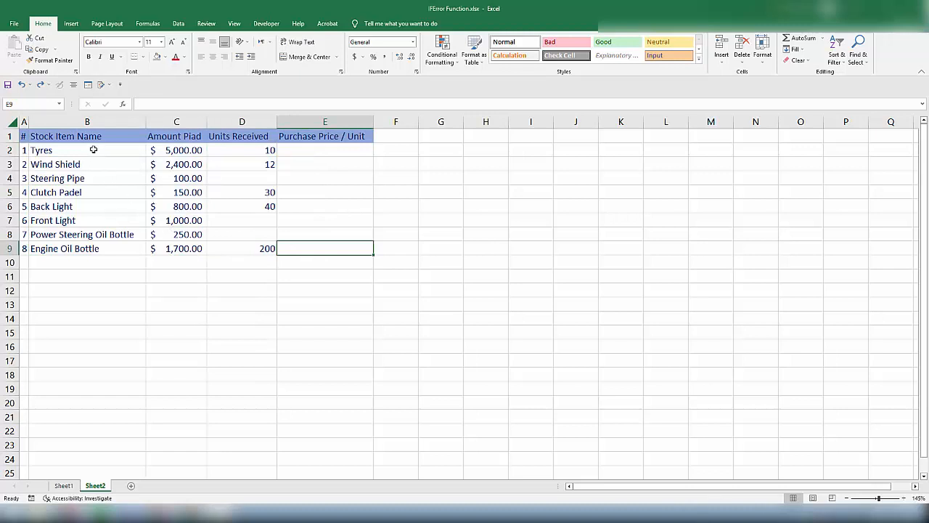
{"action": "left_click_drag", "start_coordinate": [94, 149], "coordinate": [88, 244]}
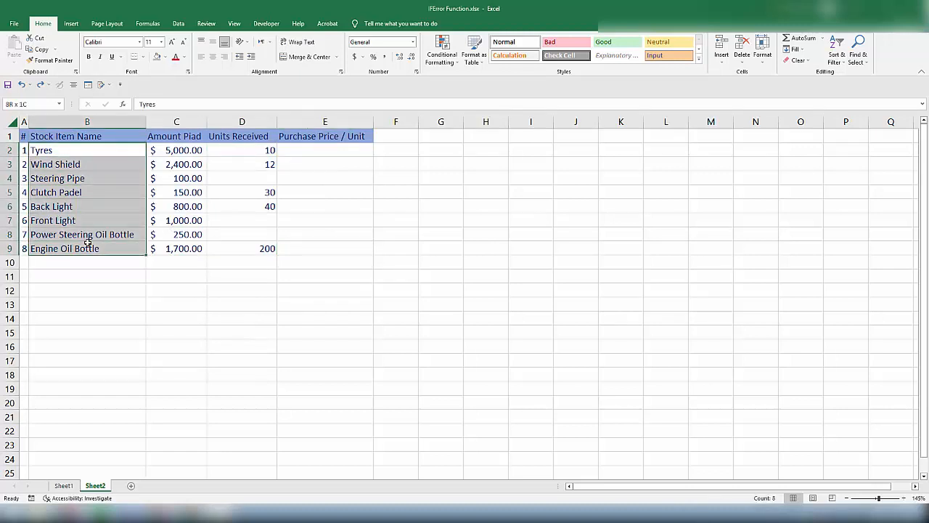
{"action": "left_click", "coordinate": [178, 150]}
{"action": "left_click_drag", "start_coordinate": [179, 150], "coordinate": [162, 248]}
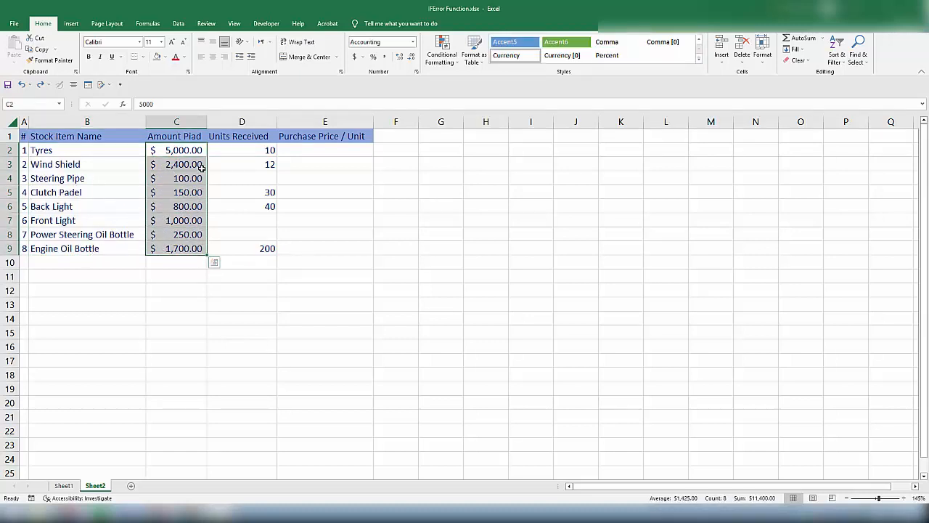
{"action": "left_click", "coordinate": [252, 147]}
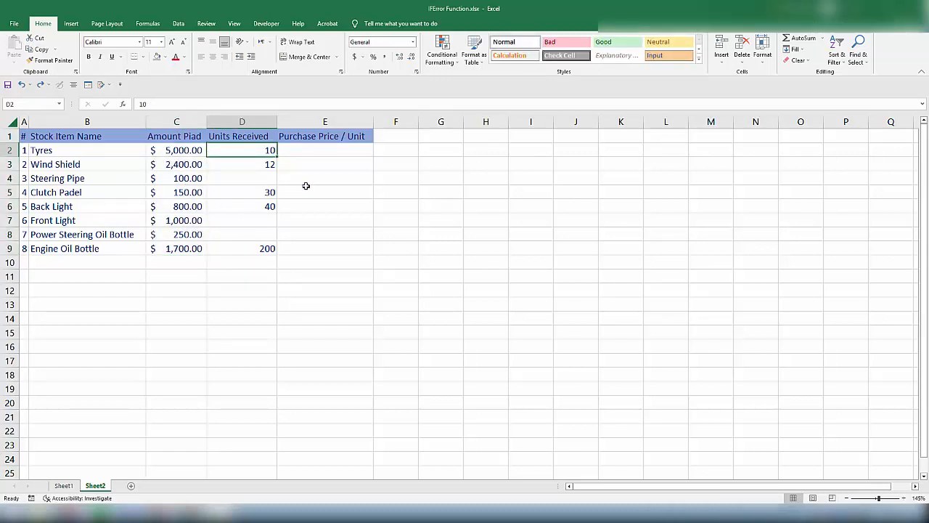
Step: Calculate the purchase price per unit in E2 with =C2/D2 and fill the formula down to E9
{"action": "left_click", "coordinate": [332, 154]}
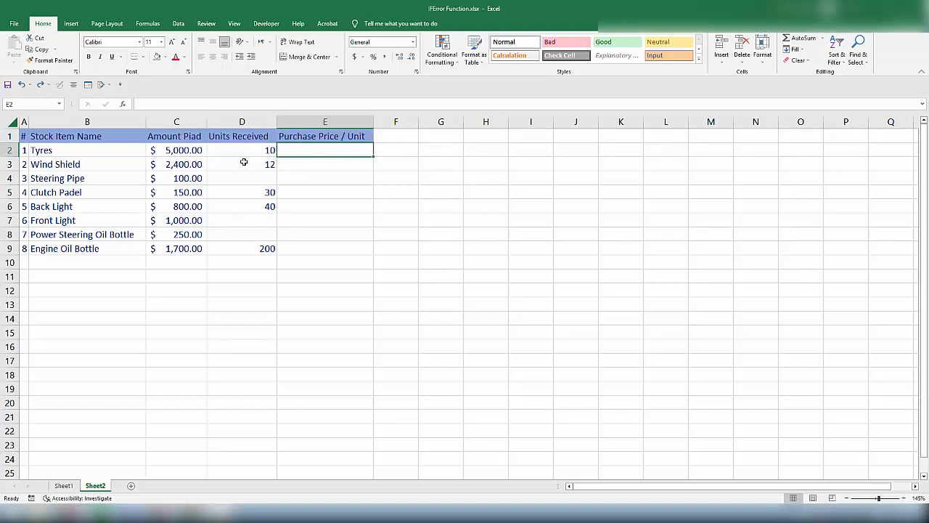
{"action": "type", "text": "="}
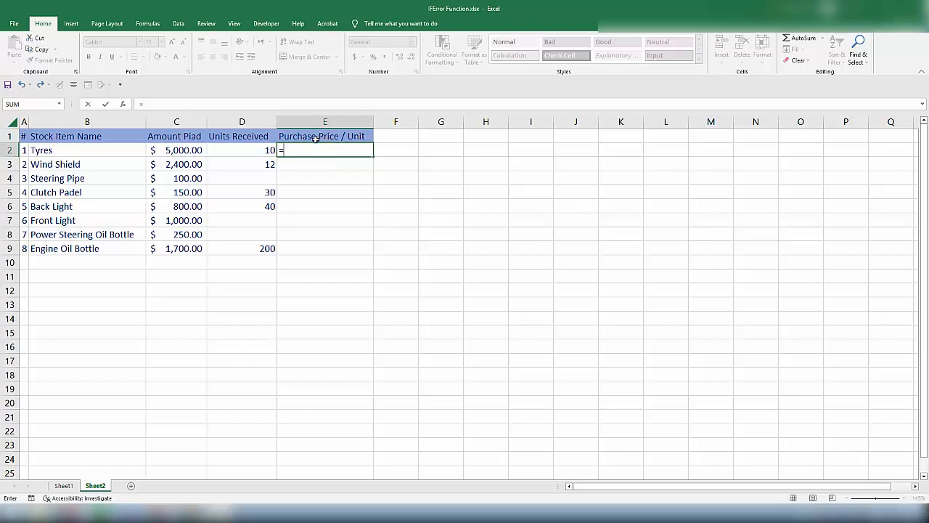
{"action": "left_click", "coordinate": [183, 150]}
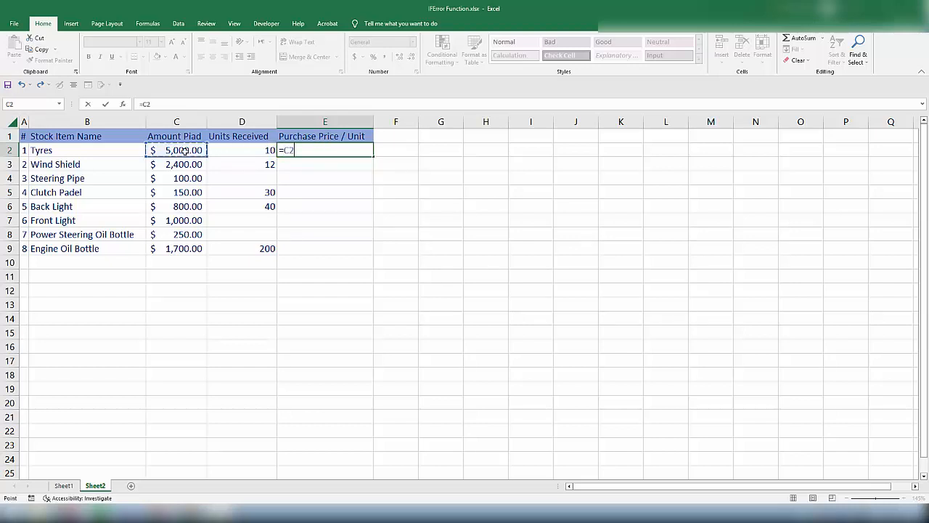
{"action": "type", "text": "/"}
{"action": "left_click", "coordinate": [249, 152]}
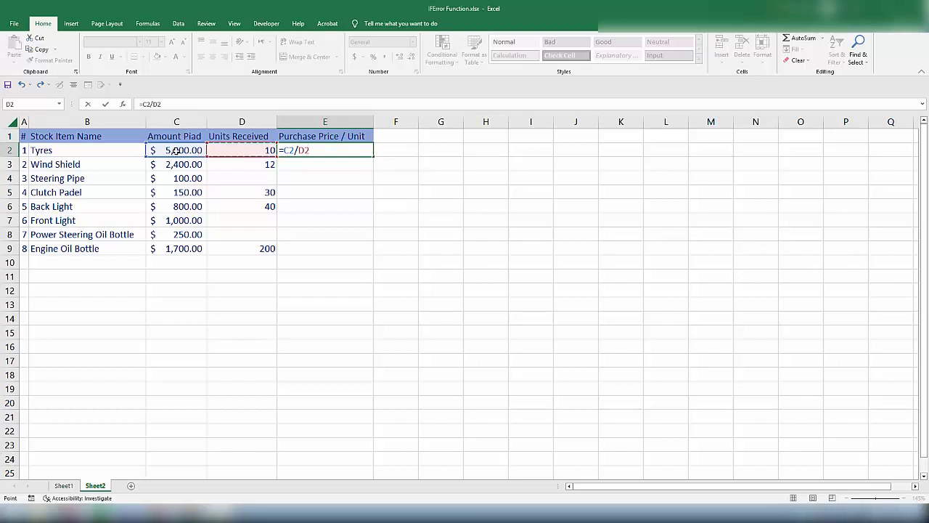
{"action": "key", "text": "Return"}
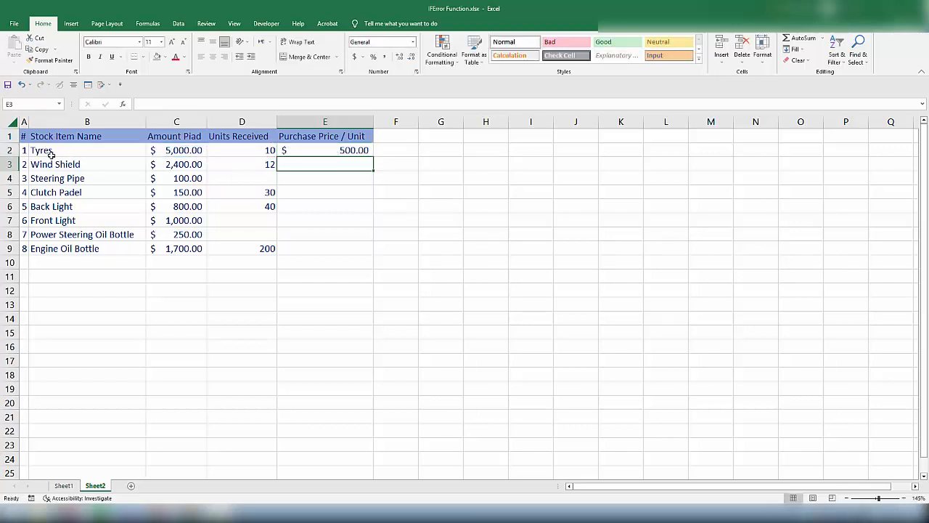
{"action": "left_click", "coordinate": [348, 149]}
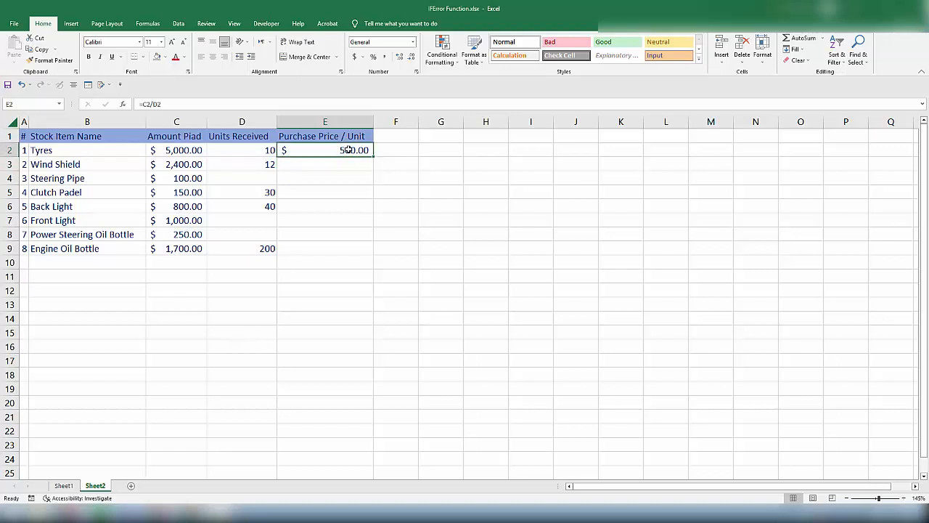
{"action": "left_click_drag", "start_coordinate": [375, 159], "coordinate": [363, 249]}
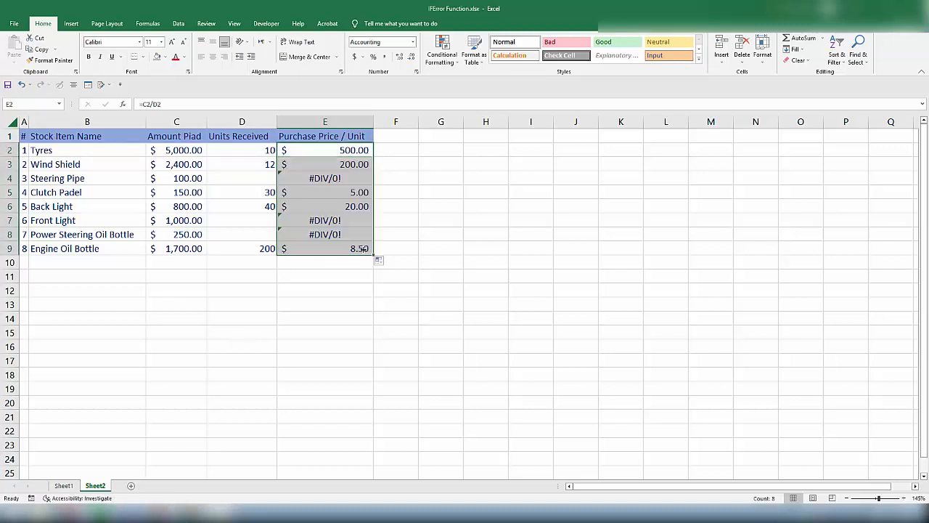
Step: Inspect the price results for Steering Pipe and Front Light and the Steering Pipe's units received in D4
{"action": "left_click", "coordinate": [354, 180]}
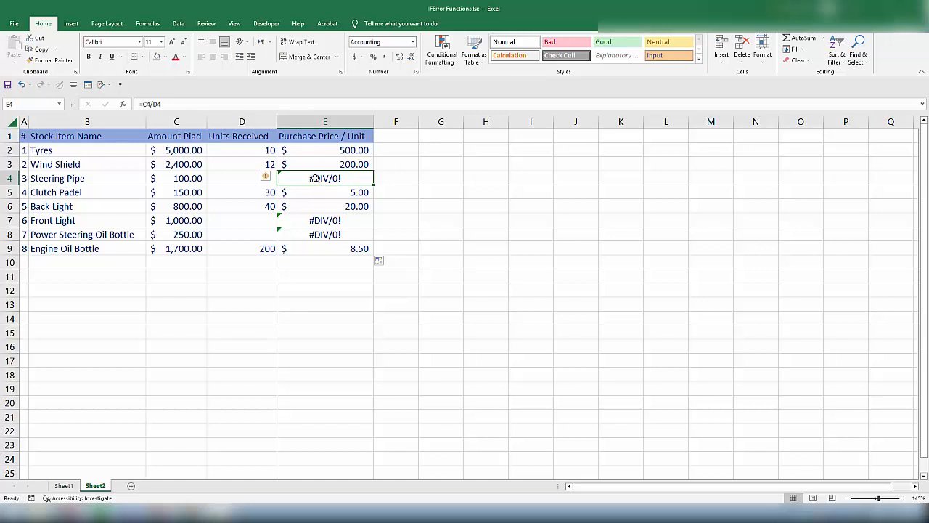
{"action": "left_click", "coordinate": [356, 218]}
{"action": "left_click", "coordinate": [252, 179]}
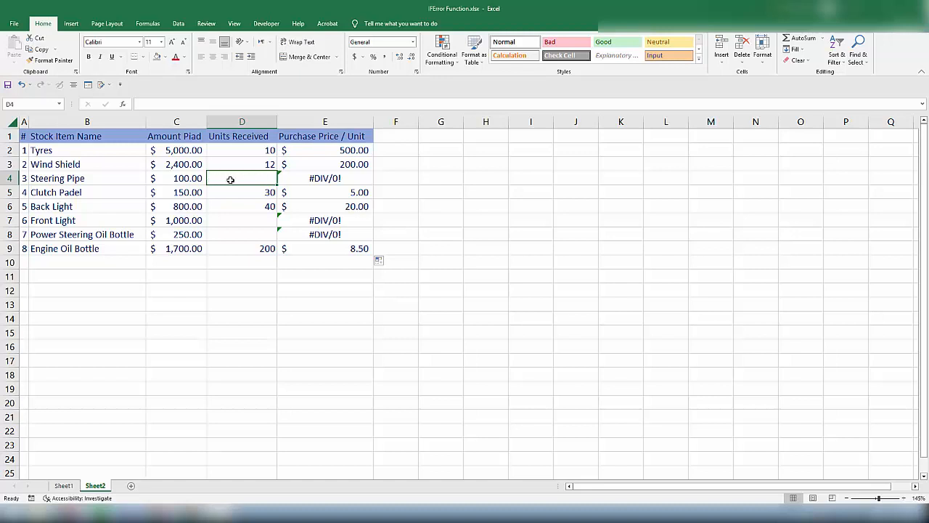
Step: Wrap the division in E4 in IFERROR with an empty text as the error value: =IFERROR(C4/D4,"")
{"action": "left_click", "coordinate": [300, 178]}
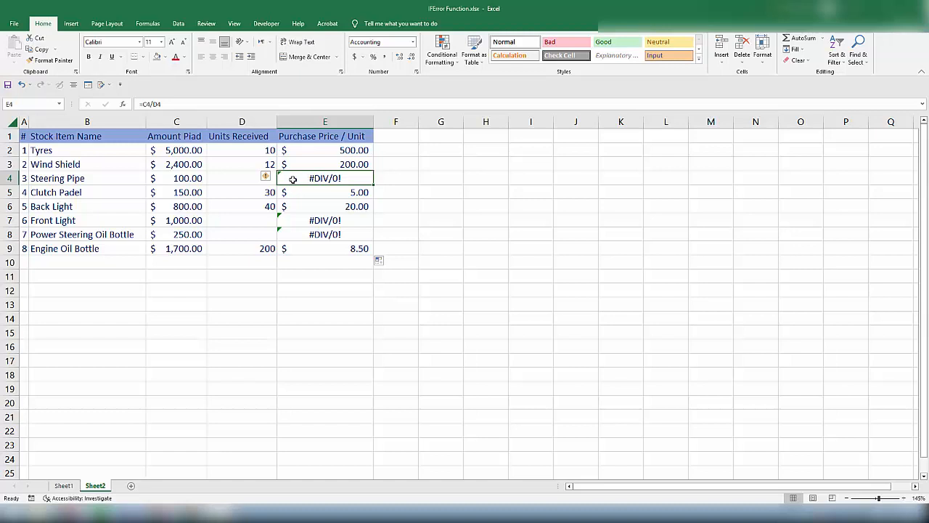
{"action": "double_click", "coordinate": [293, 180]}
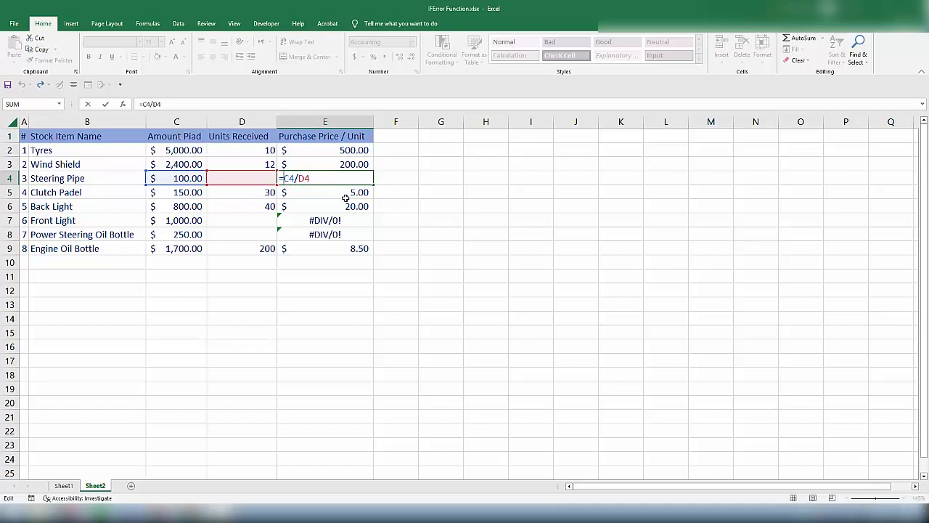
{"action": "type", "text": "iferr"}
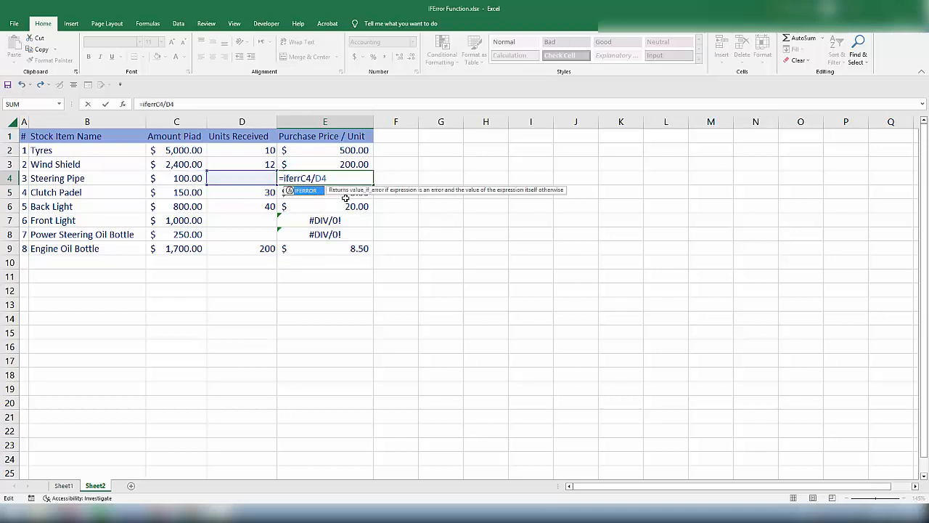
{"action": "key", "text": "Tab"}
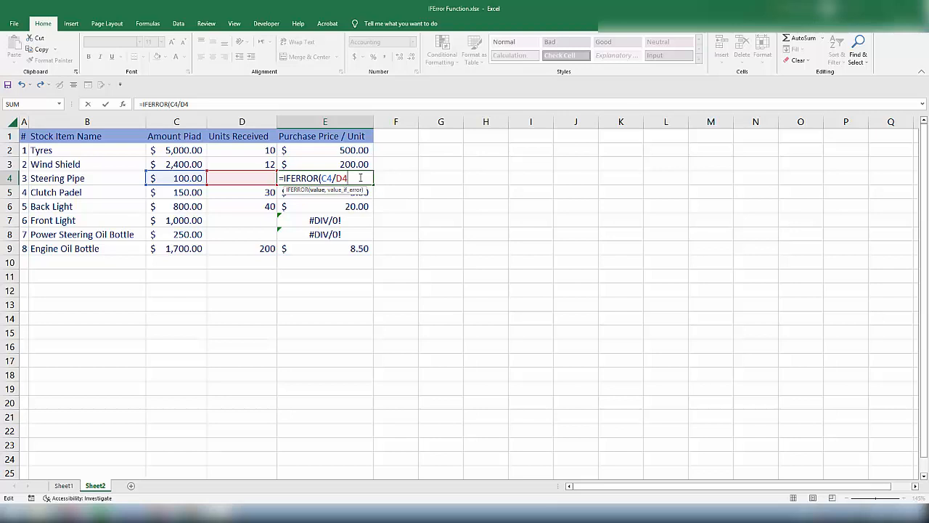
{"action": "type", "text": ","}
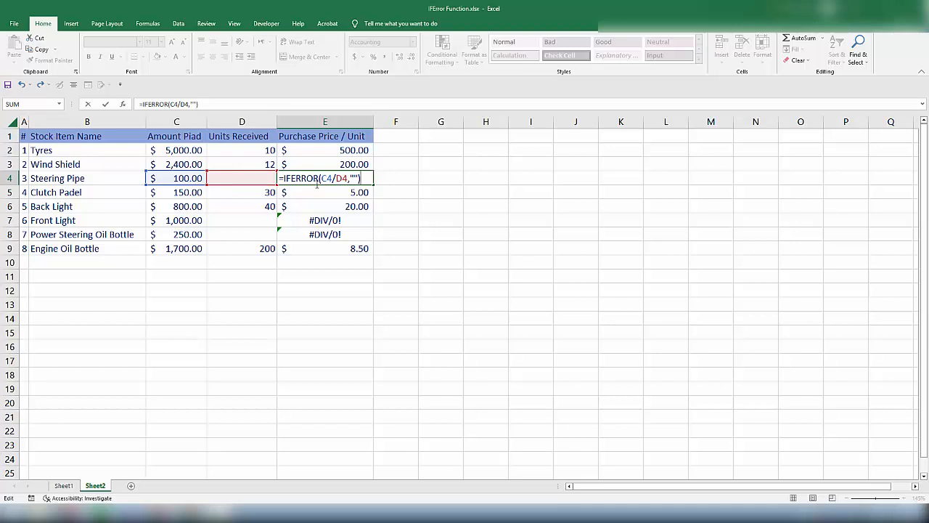
{"action": "key", "text": "Return"}
Step: Fill the IFERROR formula from E4 up to E2 and down to E9
{"action": "left_click", "coordinate": [354, 181]}
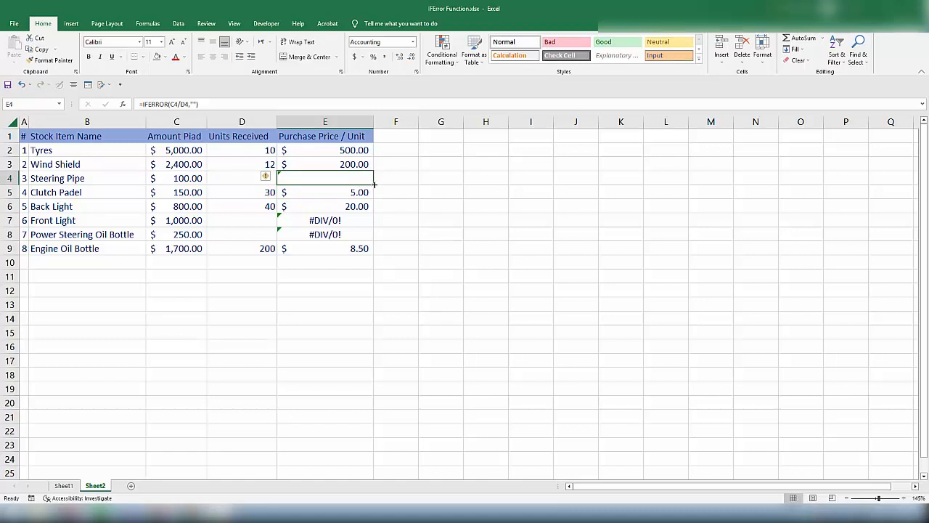
{"action": "left_click_drag", "start_coordinate": [374, 184], "coordinate": [375, 151]}
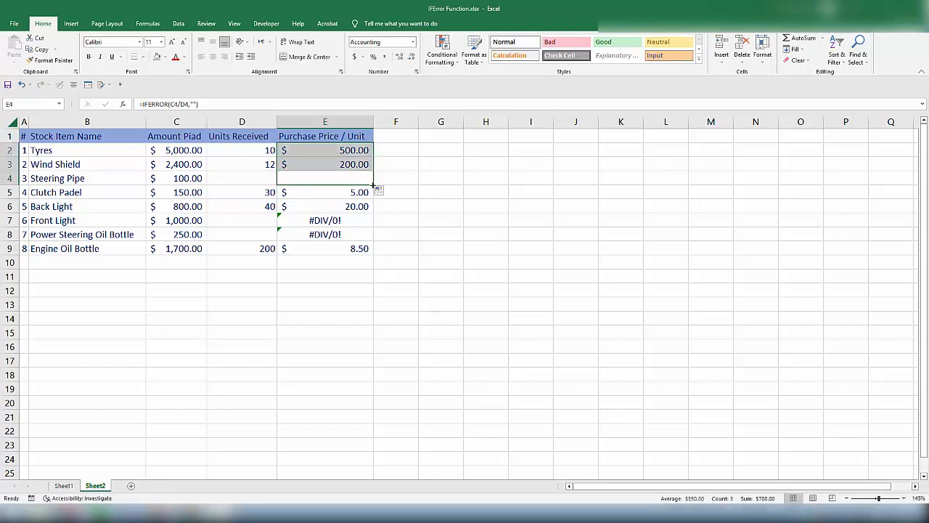
{"action": "left_click_drag", "start_coordinate": [373, 186], "coordinate": [367, 254]}
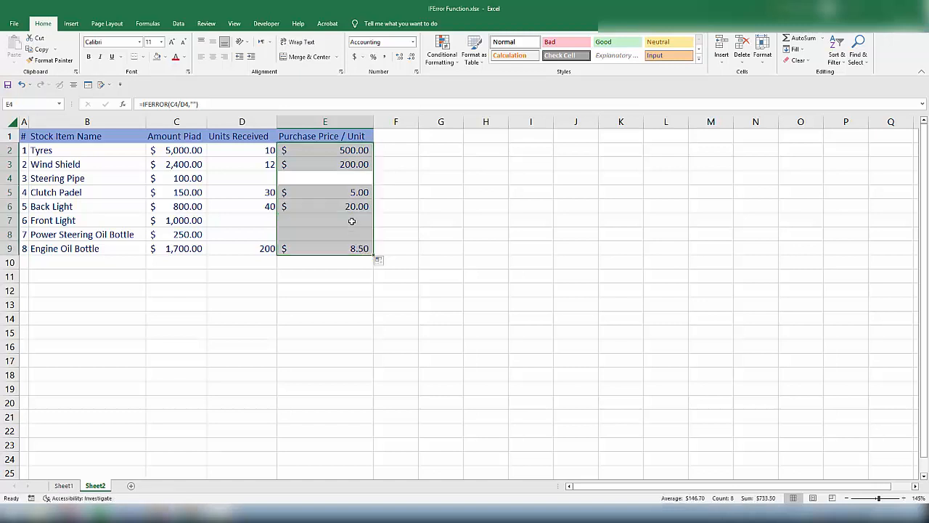
Step: Check the copied formula in E7, the units received in D7:D8 and the IFERROR formula in E4
{"action": "left_click_drag", "start_coordinate": [352, 220], "coordinate": [320, 222]}
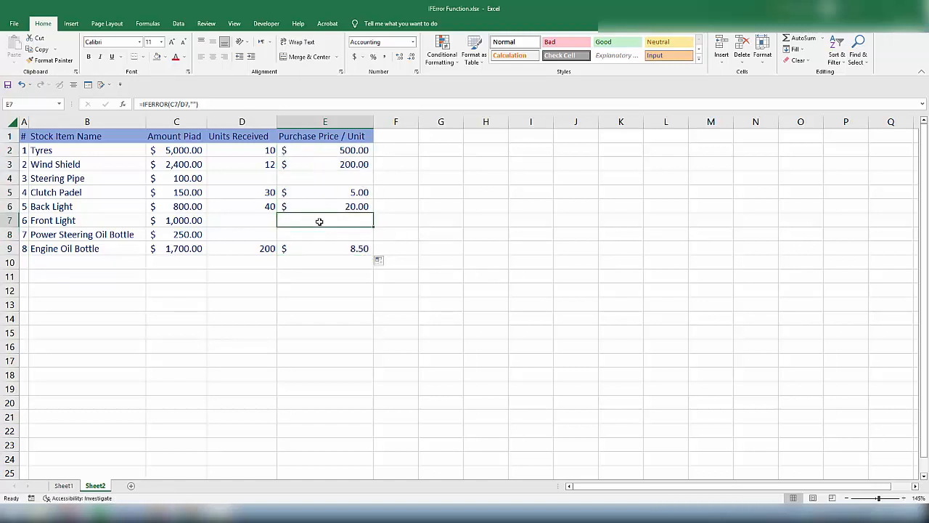
{"action": "left_click_drag", "start_coordinate": [227, 223], "coordinate": [254, 234]}
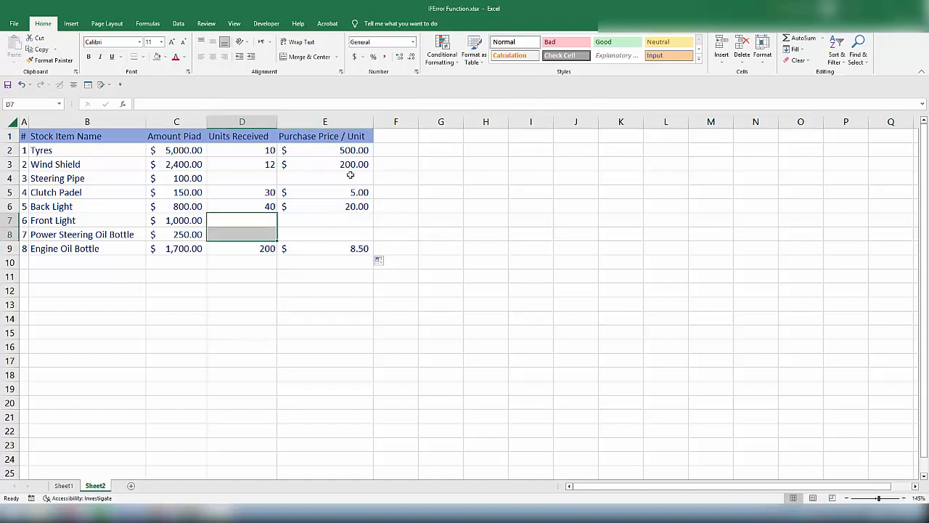
{"action": "double_click", "coordinate": [326, 178]}
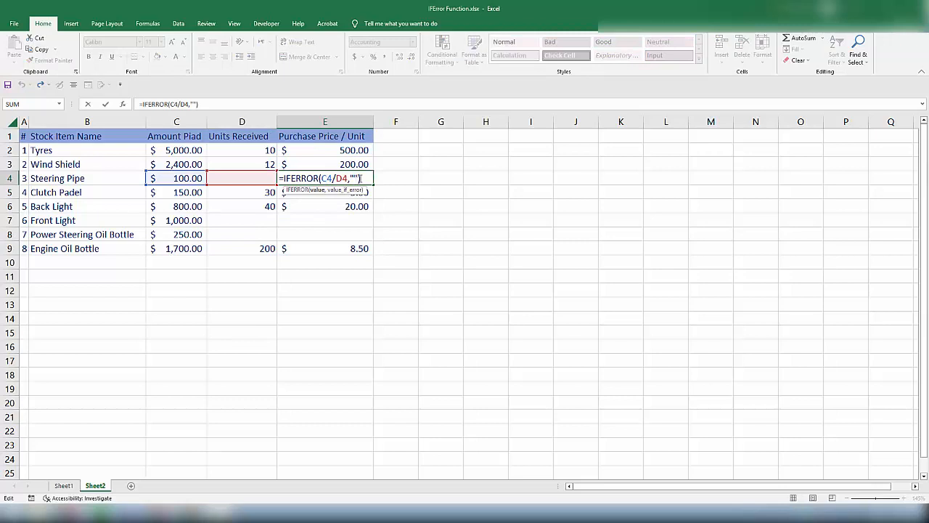
{"action": "key", "text": "Escape"}
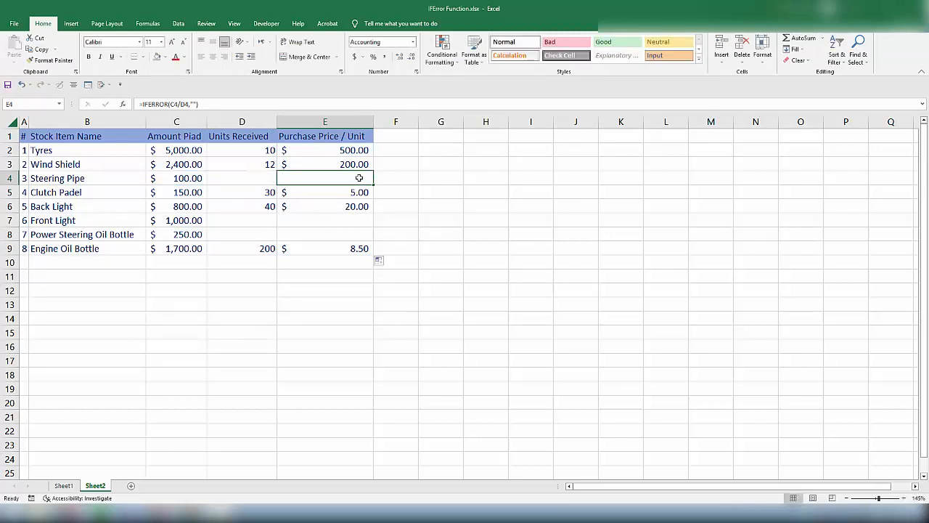
Step: Compare the Steering Pipe's units received in D4 with its IFERROR price formula in E4
{"action": "left_click", "coordinate": [246, 177]}
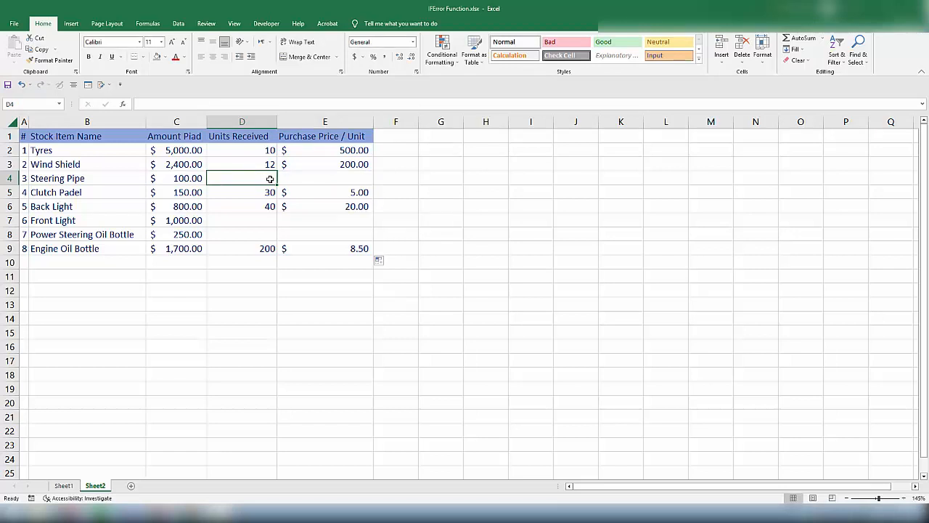
{"action": "left_click", "coordinate": [312, 180]}
{"action": "left_click", "coordinate": [260, 177]}
{"action": "left_click", "coordinate": [339, 179]}
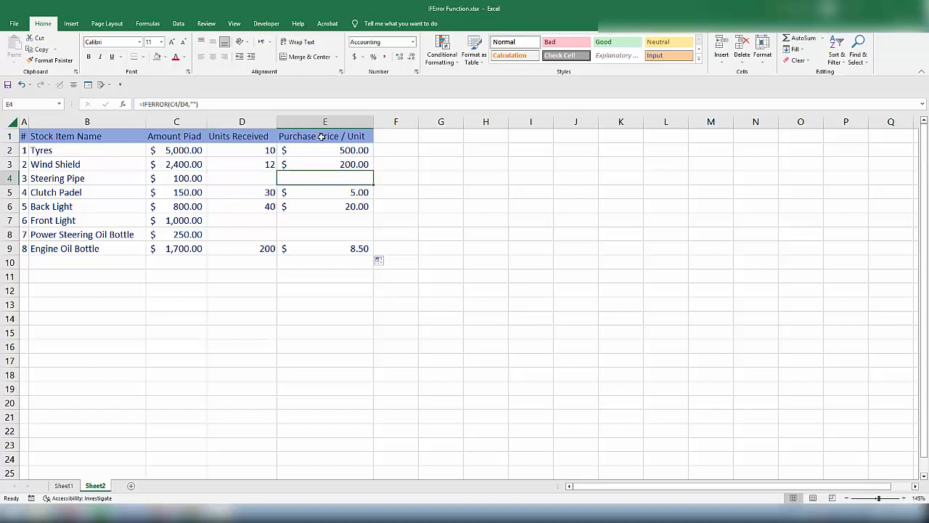
Step: Replace the empty-text error value in E2 so the formula reads =IFERROR(C2/D2,"Units are not Received yet")
{"action": "double_click", "coordinate": [360, 151]}
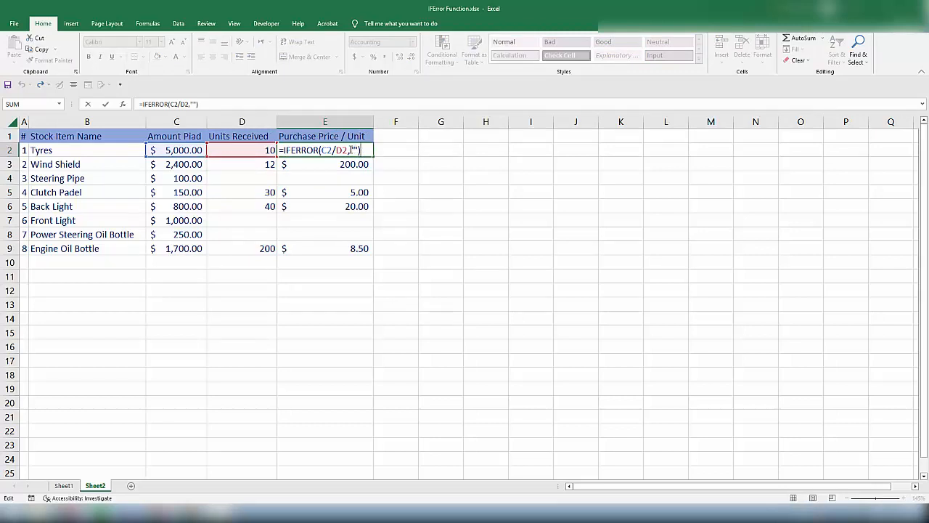
{"action": "double_click", "coordinate": [353, 149]}
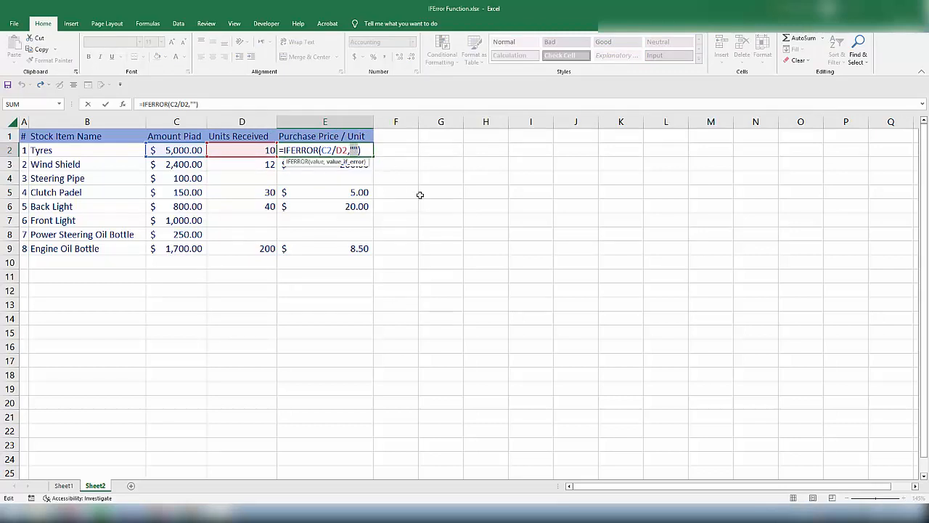
{"action": "key", "text": "BackSpace"}
{"action": "type", "text": "\"Units are not "}
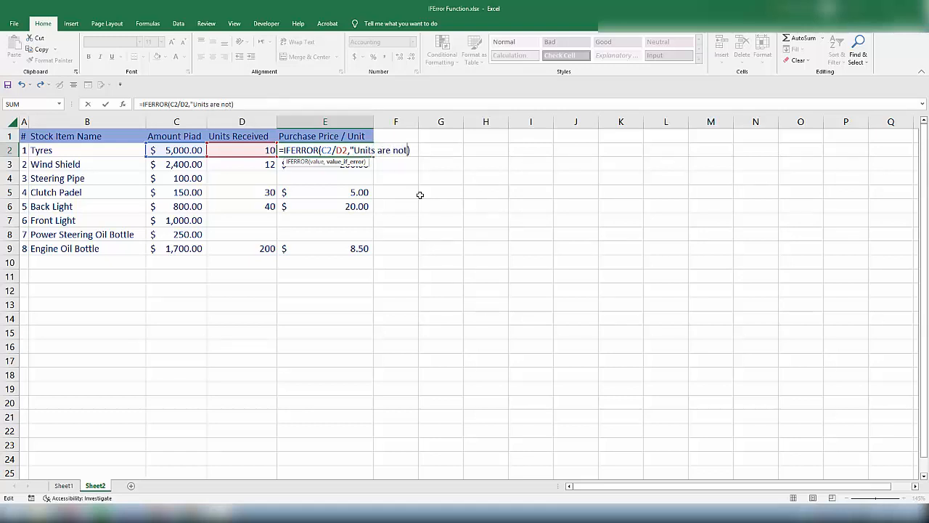
{"action": "type", "text": "Received ye"}
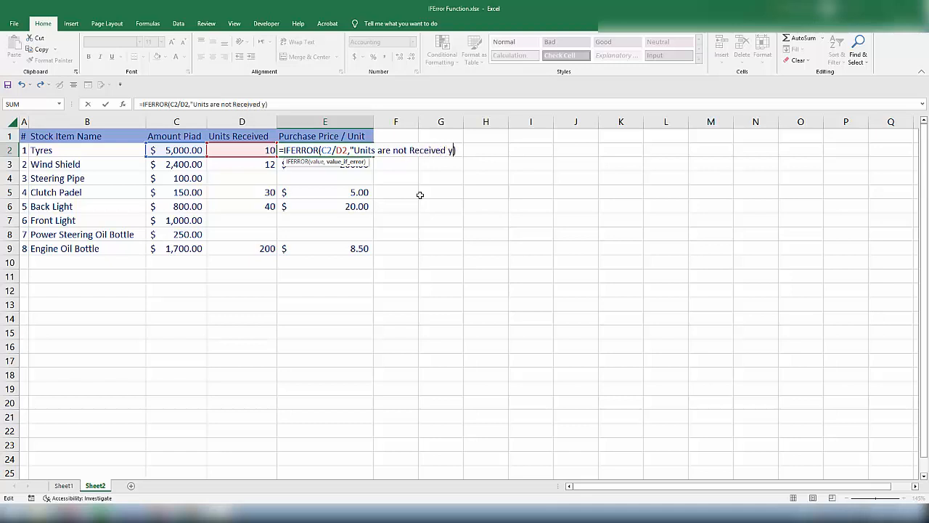
{"action": "type", "text": "t\""}
{"action": "key", "text": "Return"}
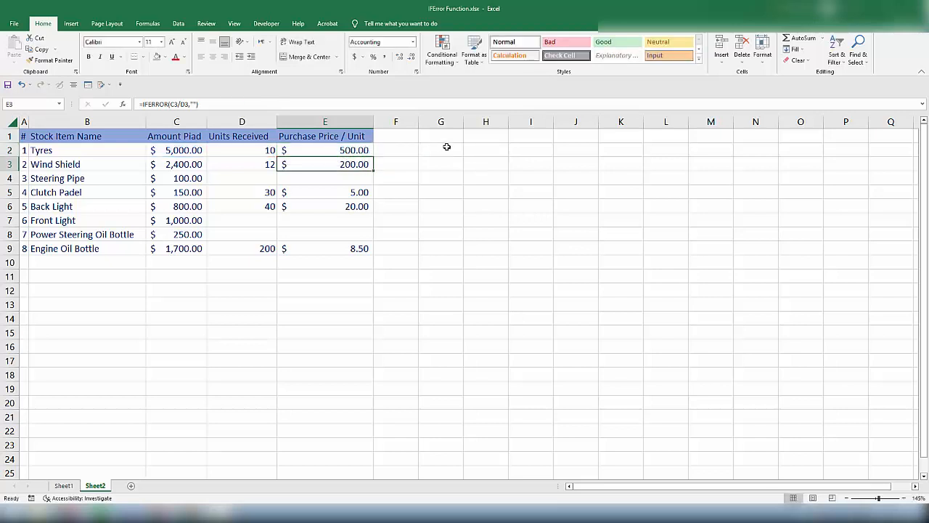
Step: Fill the updated IFERROR formula from E2 down to E9 and widen column E to fit the message text
{"action": "left_click", "coordinate": [367, 148]}
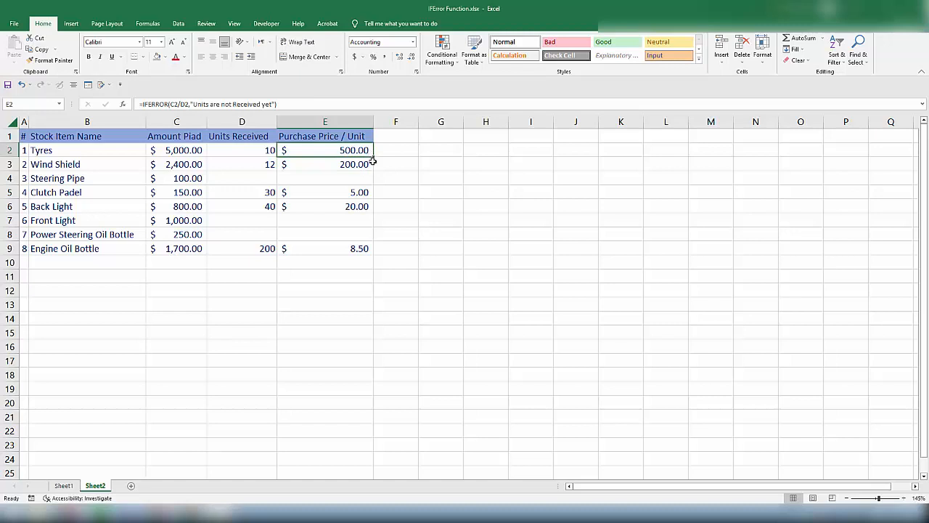
{"action": "left_click_drag", "start_coordinate": [373, 162], "coordinate": [363, 221]}
{"action": "left_click", "coordinate": [363, 149]}
{"action": "left_click_drag", "start_coordinate": [372, 176], "coordinate": [371, 250]}
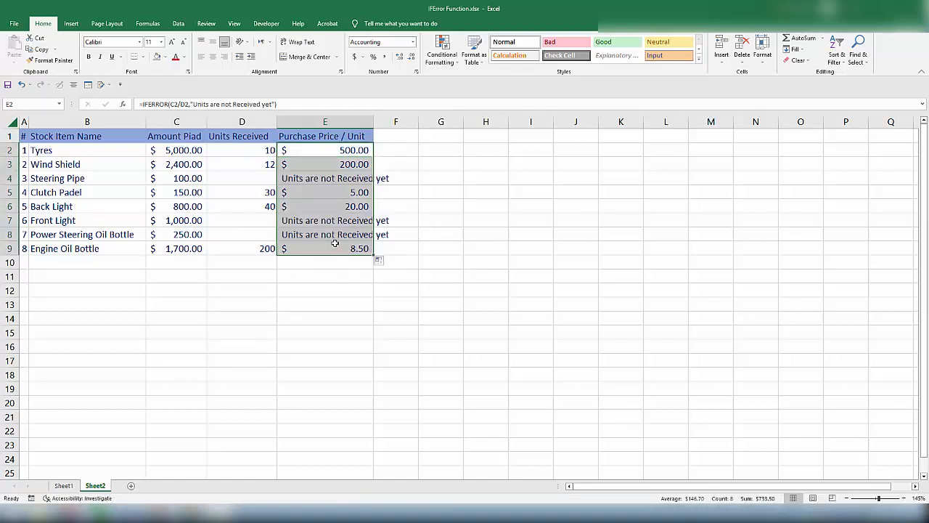
{"action": "left_click_drag", "start_coordinate": [376, 114], "coordinate": [405, 116]}
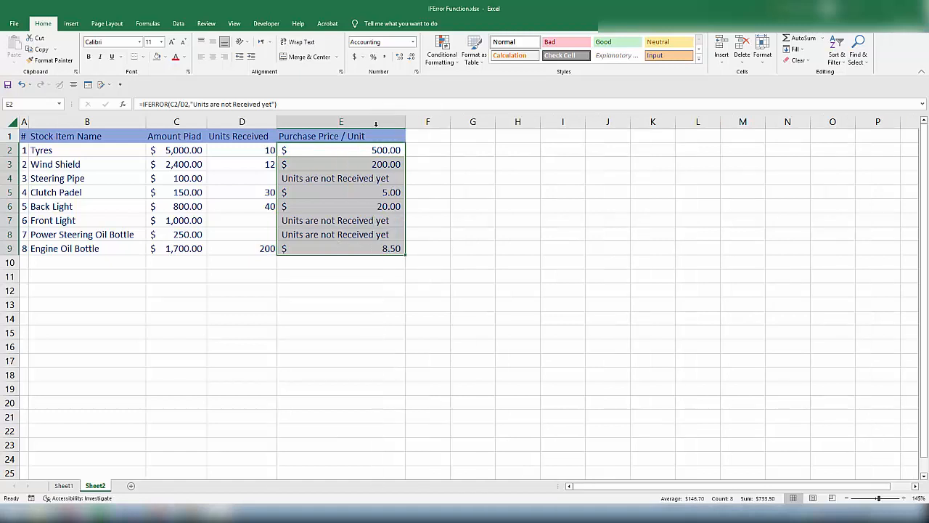
Step: Review the Steering Pipe, Front Light and Power Steering Oil Bottle rows, the cells C4, D4 and E4, and the whole stock table
{"action": "left_click", "coordinate": [384, 180]}
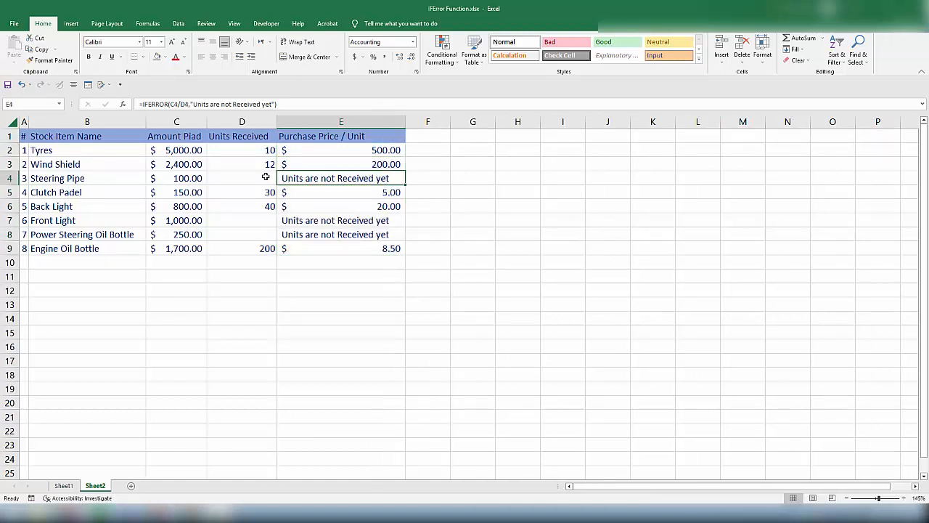
{"action": "left_click_drag", "start_coordinate": [92, 179], "coordinate": [341, 181]}
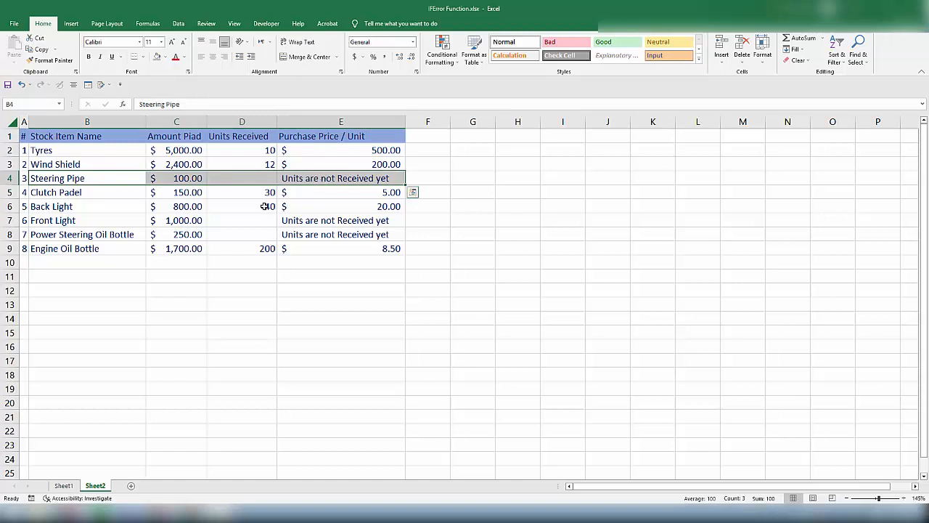
{"action": "left_click_drag", "start_coordinate": [90, 220], "coordinate": [353, 232]}
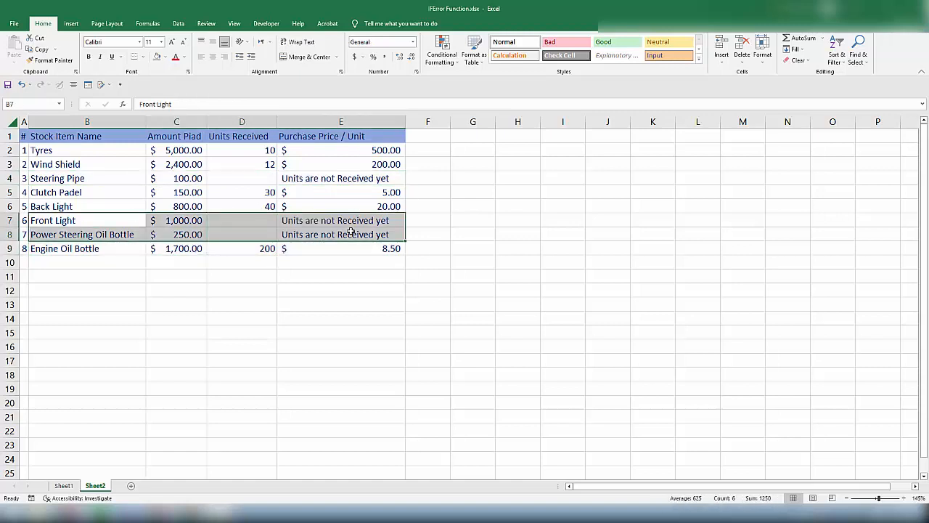
{"action": "left_click", "coordinate": [349, 233]}
{"action": "left_click", "coordinate": [254, 180]}
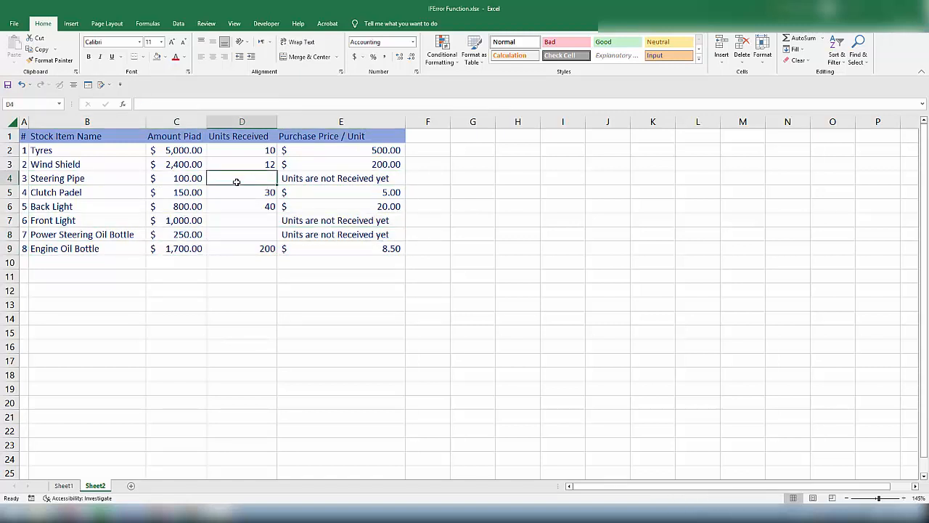
{"action": "left_click", "coordinate": [185, 179]}
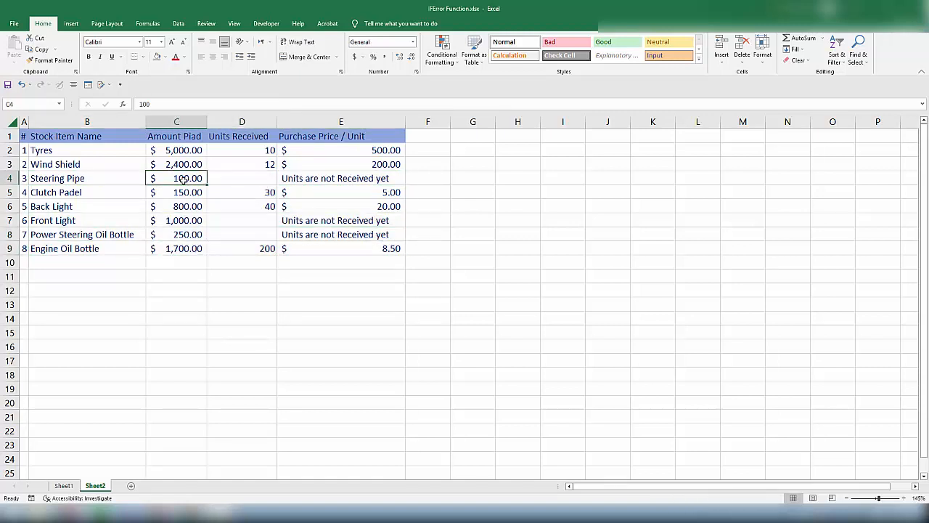
{"action": "left_click", "coordinate": [251, 180]}
{"action": "left_click", "coordinate": [315, 182]}
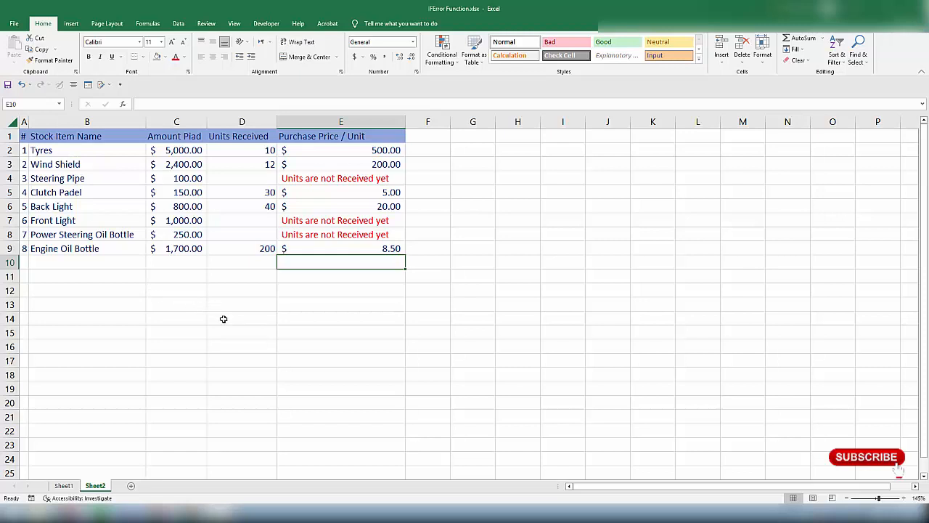
{"action": "left_click_drag", "start_coordinate": [87, 155], "coordinate": [344, 256]}
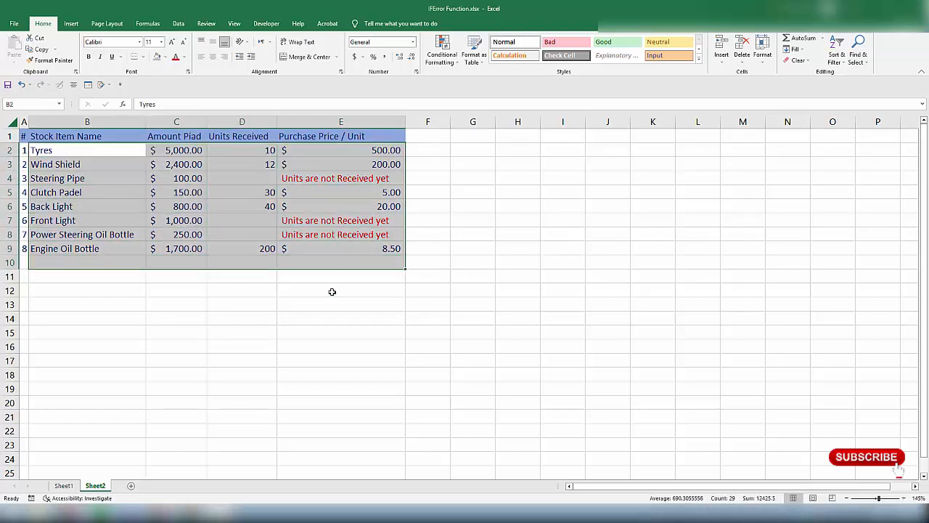
{"action": "left_click", "coordinate": [332, 291]}
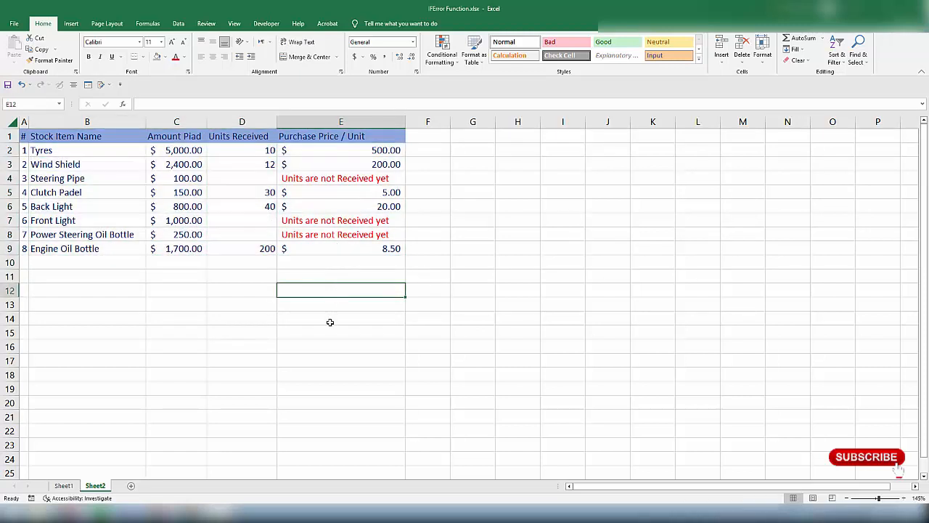